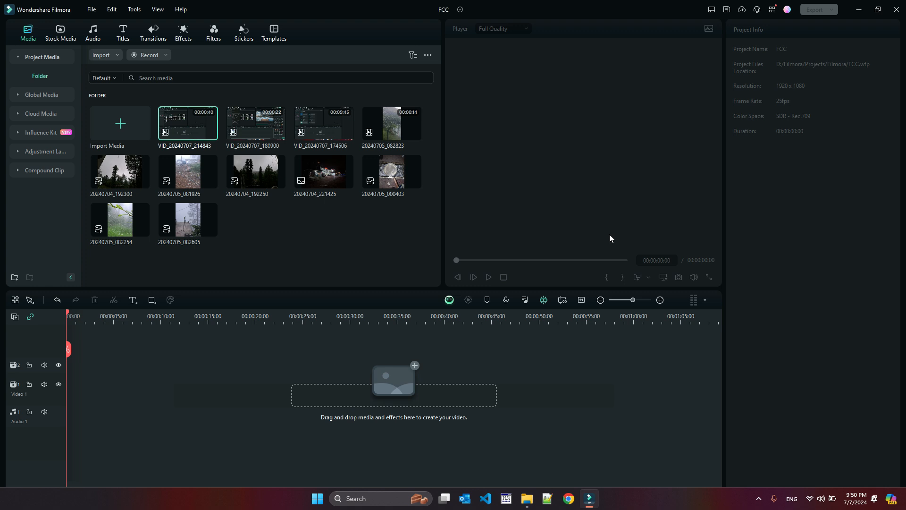
Step: Place the downloaded ocean landscape background clip at the very start of the Video 1 track and return the playhead to zero
{"action": "left_click", "coordinate": [62, 33]}
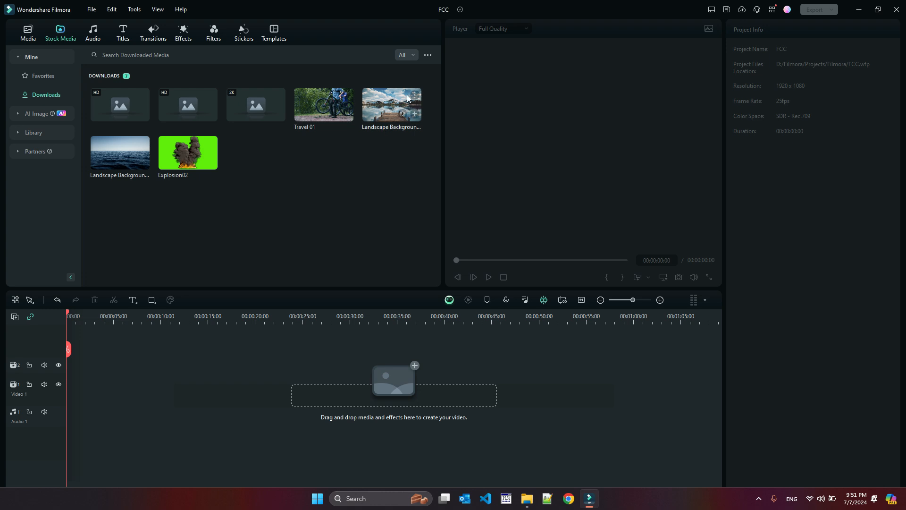
{"action": "left_click", "coordinate": [125, 153]}
{"action": "left_click_drag", "start_coordinate": [126, 155], "coordinate": [83, 389]}
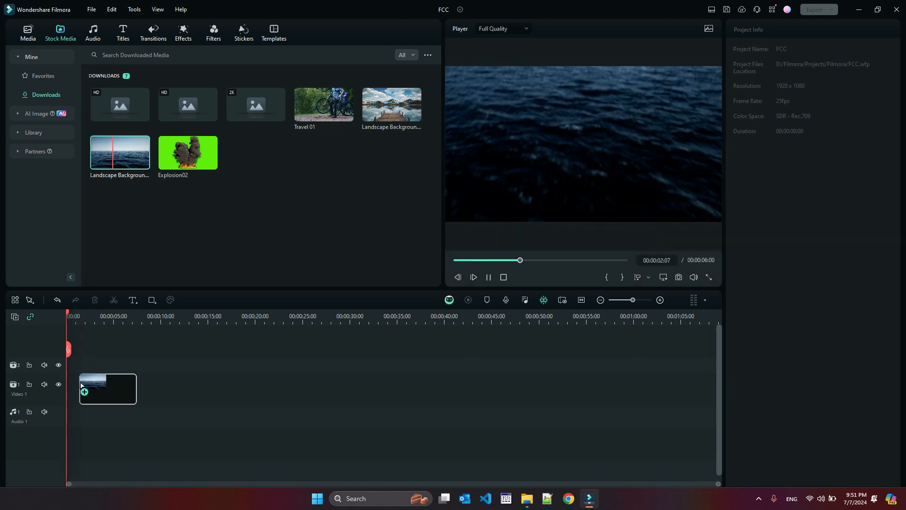
{"action": "left_click", "coordinate": [486, 281]}
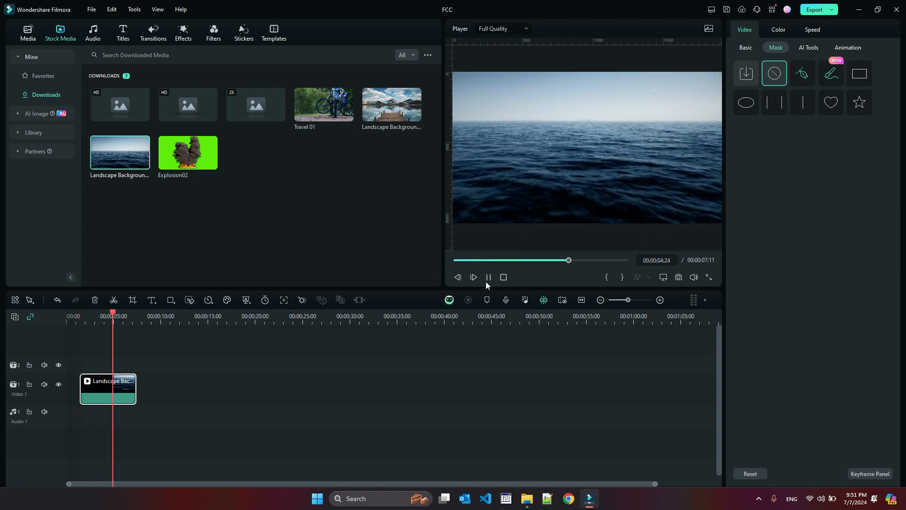
{"action": "left_click", "coordinate": [486, 282]}
{"action": "left_click_drag", "start_coordinate": [97, 395], "coordinate": [84, 395]}
{"action": "left_click_drag", "start_coordinate": [119, 316], "coordinate": [66, 319]}
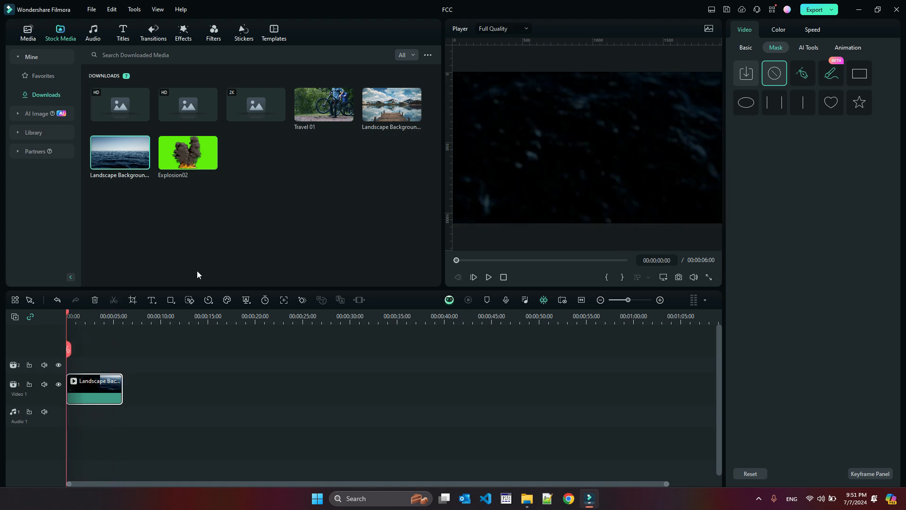
Step: Add the 3D Text Castle 01 title on the track above the ocean clip, aligned to the clip's start and end
{"action": "left_click", "coordinate": [123, 40]}
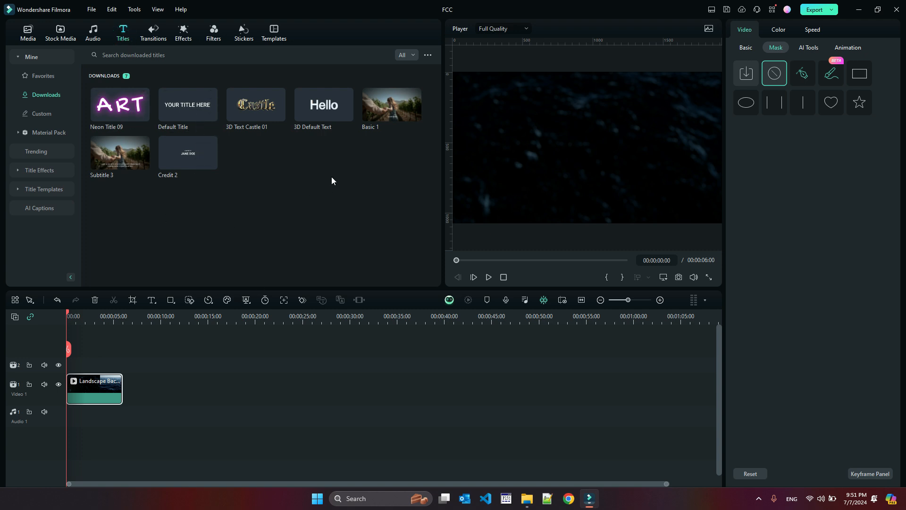
{"action": "left_click_drag", "start_coordinate": [250, 106], "coordinate": [101, 349]}
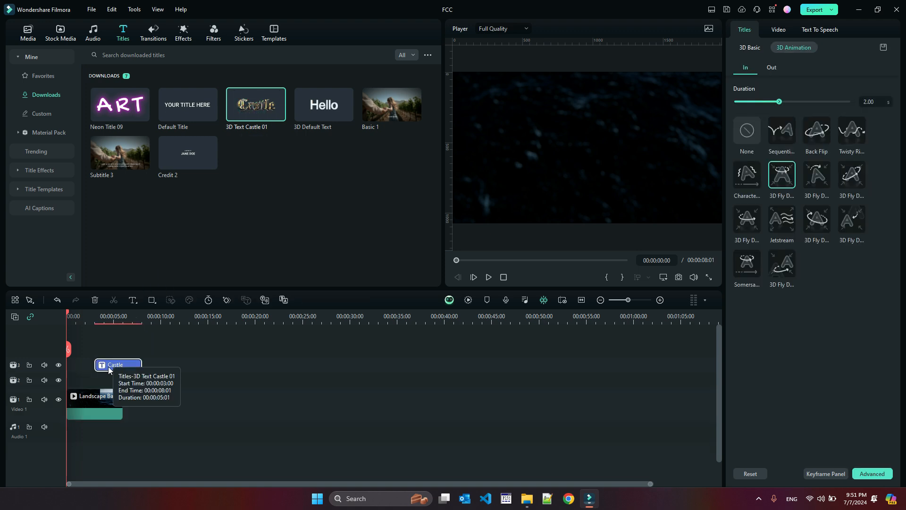
{"action": "left_click_drag", "start_coordinate": [112, 379], "coordinate": [123, 379]}
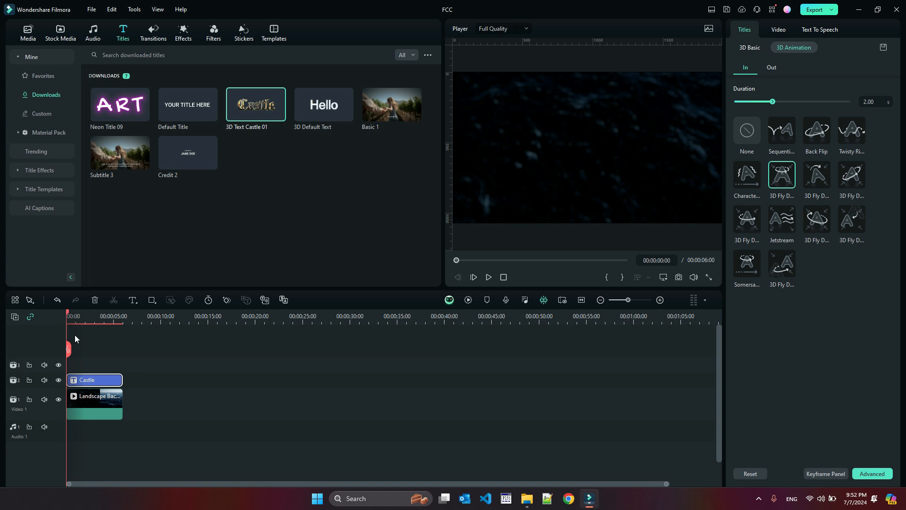
Step: Change the title's text to "Filmora" and centre it horizontally in the frame
{"action": "left_click", "coordinate": [82, 384]}
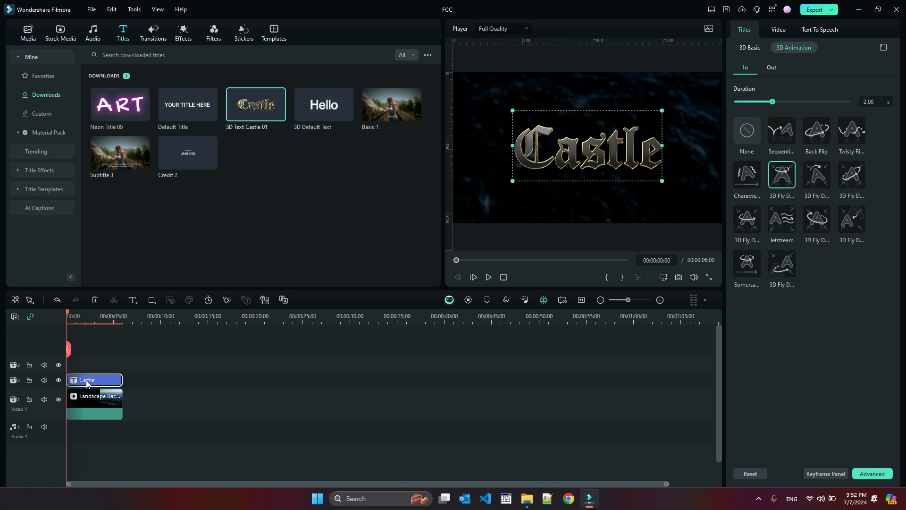
{"action": "double_click", "coordinate": [586, 156]}
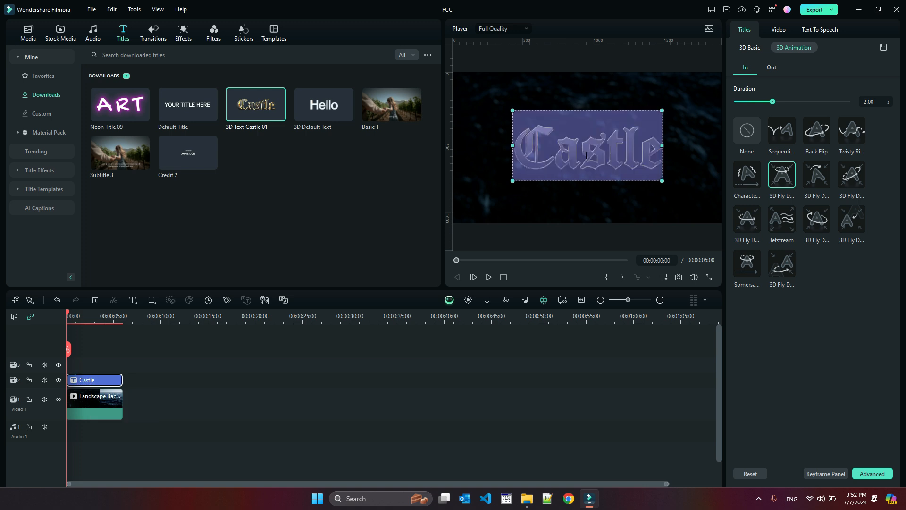
{"action": "type", "text": "Filmo"}
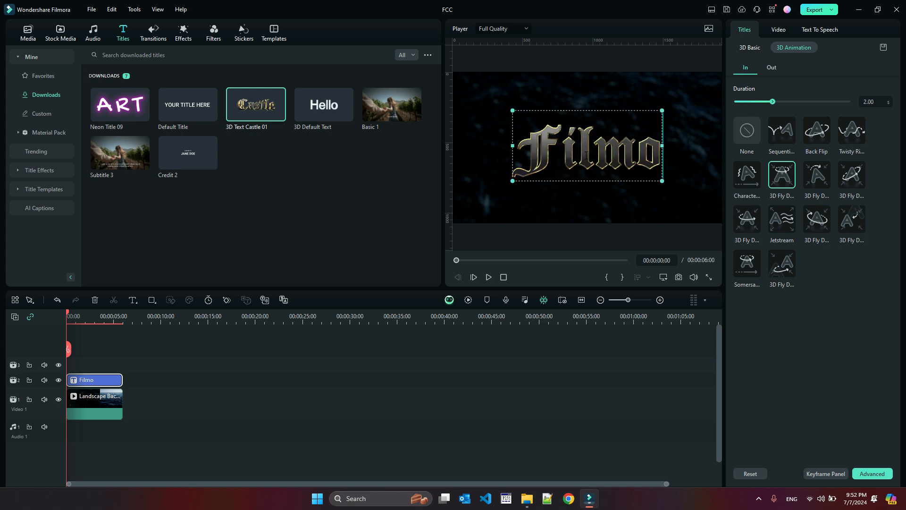
{"action": "type", "text": "ra"}
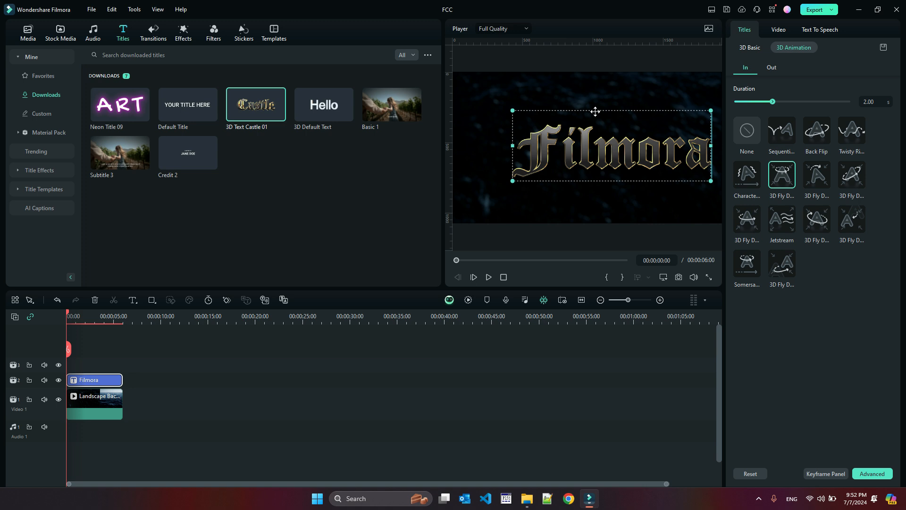
{"action": "left_click_drag", "start_coordinate": [595, 111], "coordinate": [570, 113]}
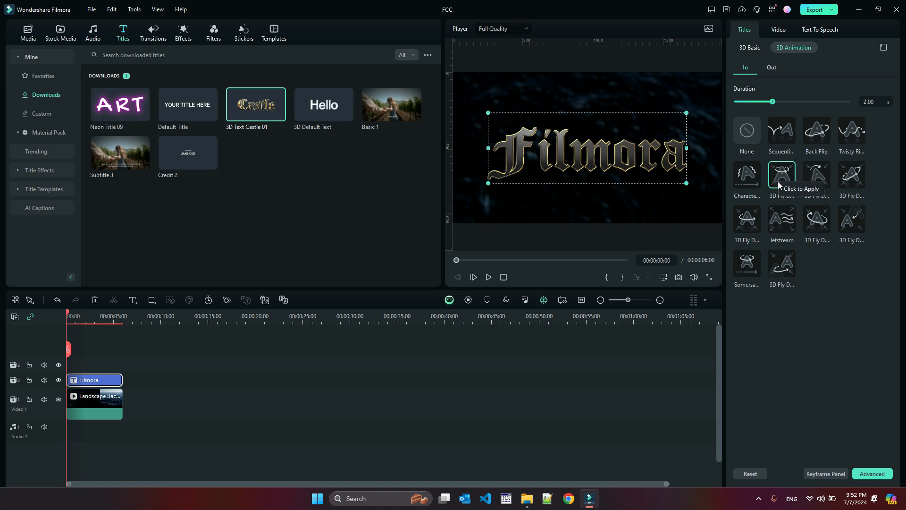
Step: Set the title's Out animation duration to 0.90 s and play the sequence back
{"action": "left_click", "coordinate": [772, 69]}
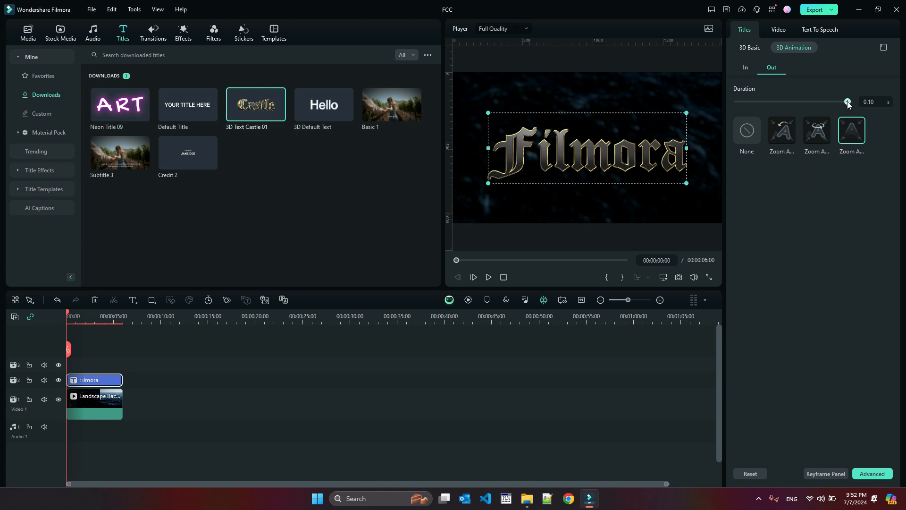
{"action": "left_click_drag", "start_coordinate": [847, 102], "coordinate": [826, 105]}
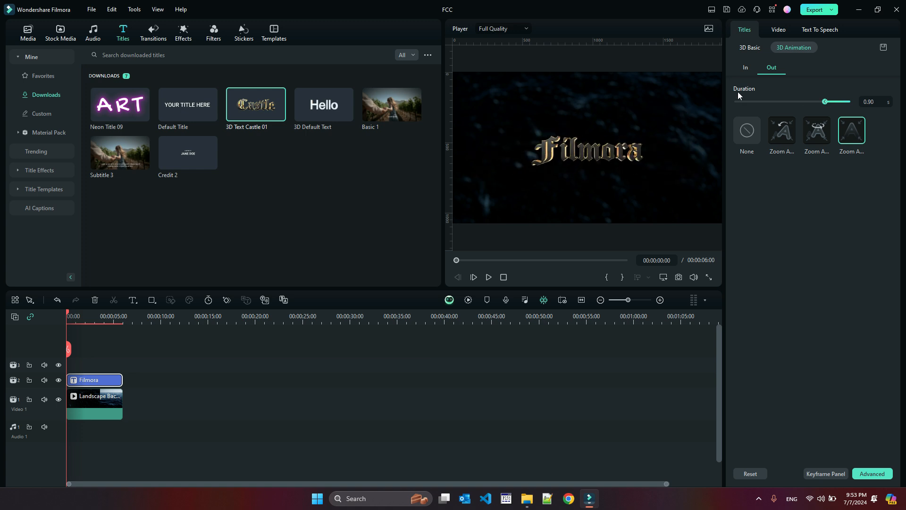
{"action": "left_click", "coordinate": [746, 67]}
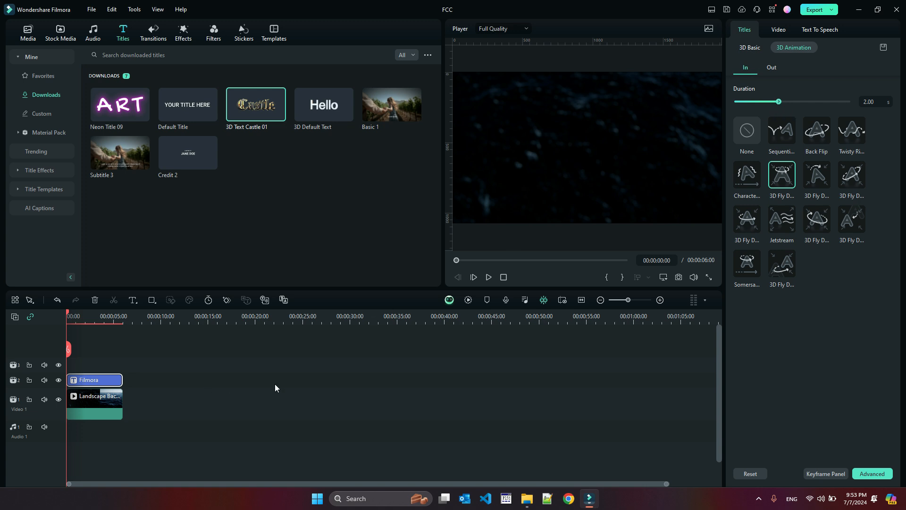
{"action": "left_click", "coordinate": [489, 277]}
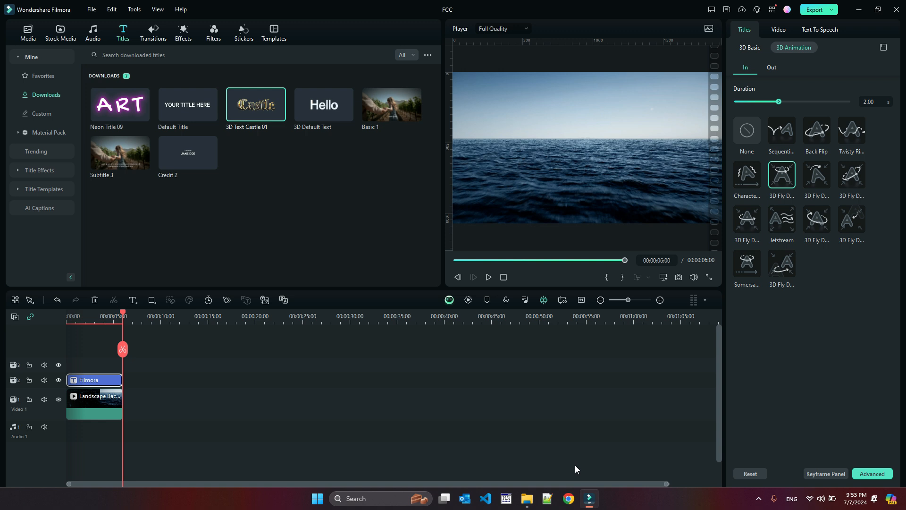
Step: Switch to File Explorer to look over the source photos in the Downloads folder, and return to Filmora
{"action": "left_click", "coordinate": [529, 503]}
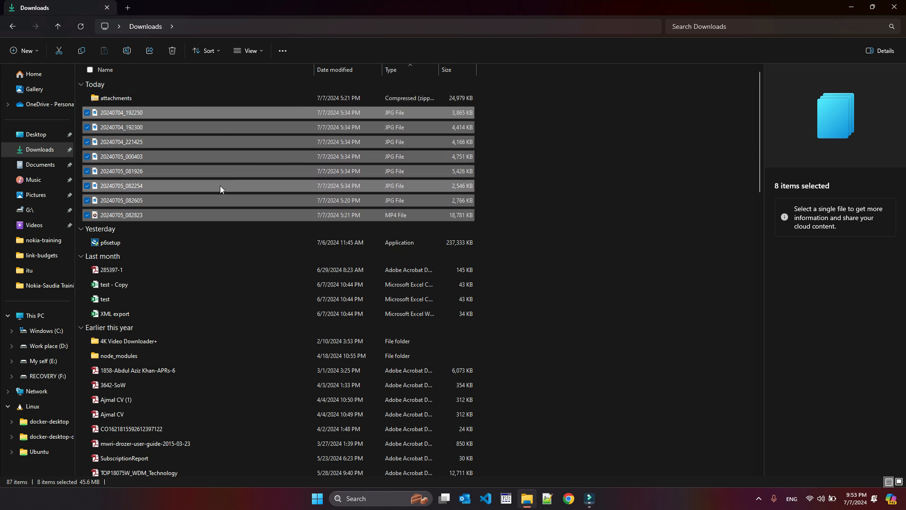
{"action": "left_click", "coordinate": [590, 498]}
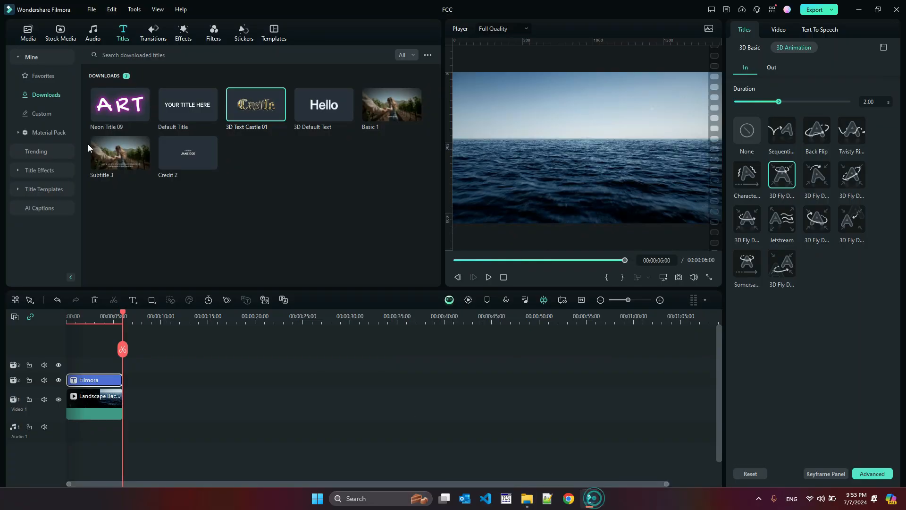
Step: Add the photo 20240705_082605 directly after the ocean clip on Video 1 and preview it
{"action": "left_click", "coordinate": [30, 33]}
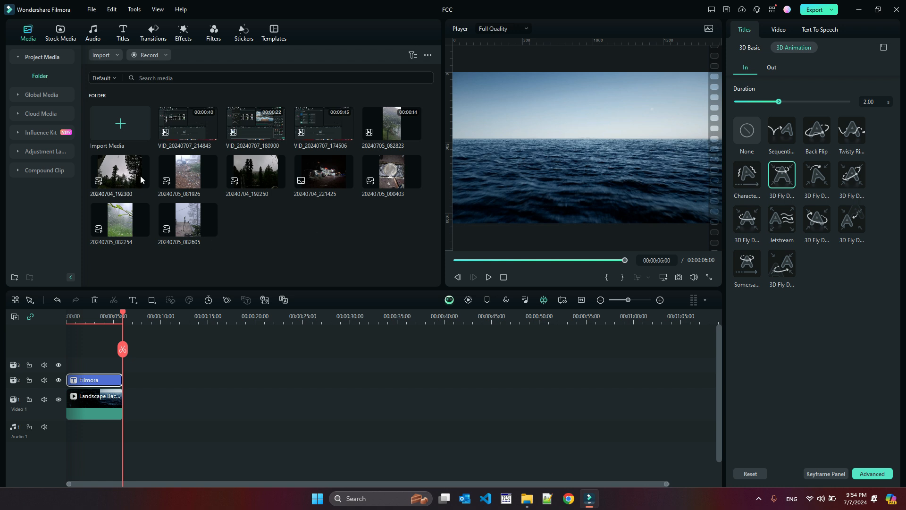
{"action": "left_click_drag", "start_coordinate": [190, 221], "coordinate": [128, 397]}
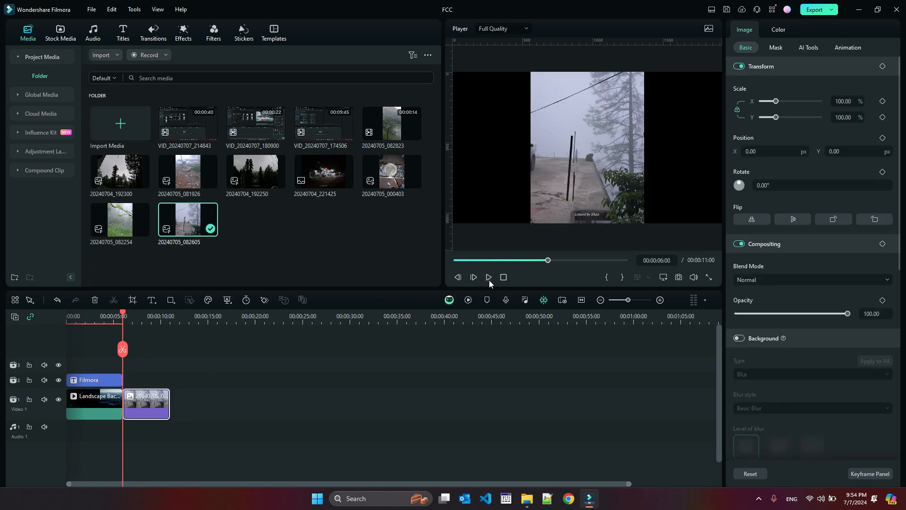
{"action": "left_click", "coordinate": [489, 279]}
{"action": "left_click", "coordinate": [489, 279]}
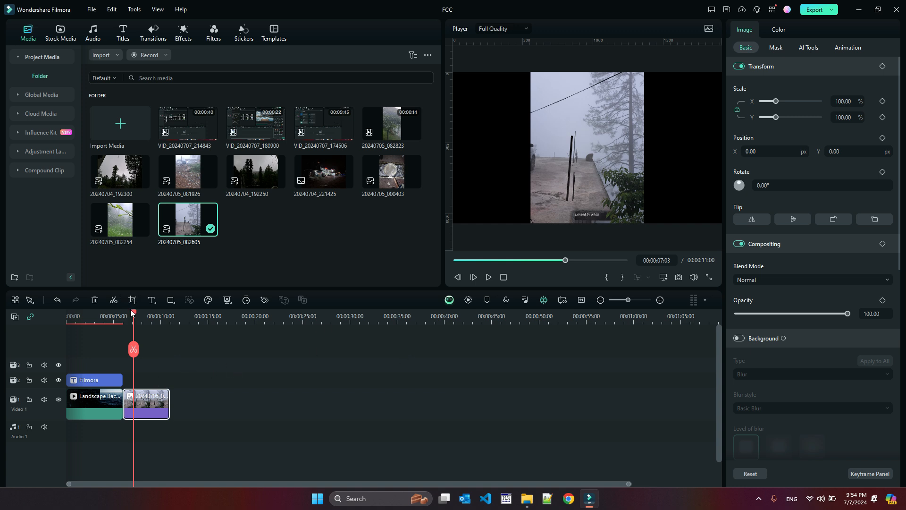
Step: Add the Credit 2 title above the photo, near the photo's start and beside the Filmora title
{"action": "left_click_drag", "start_coordinate": [134, 316], "coordinate": [125, 316]}
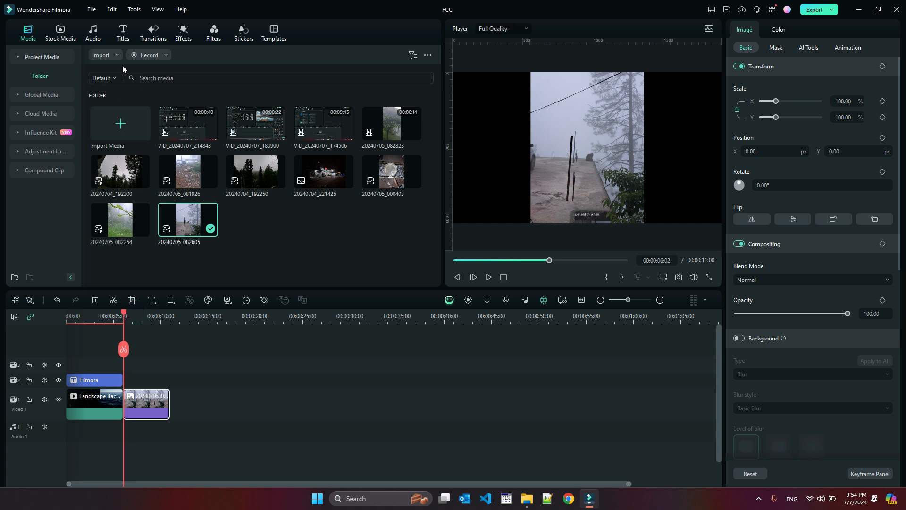
{"action": "left_click", "coordinate": [122, 34]}
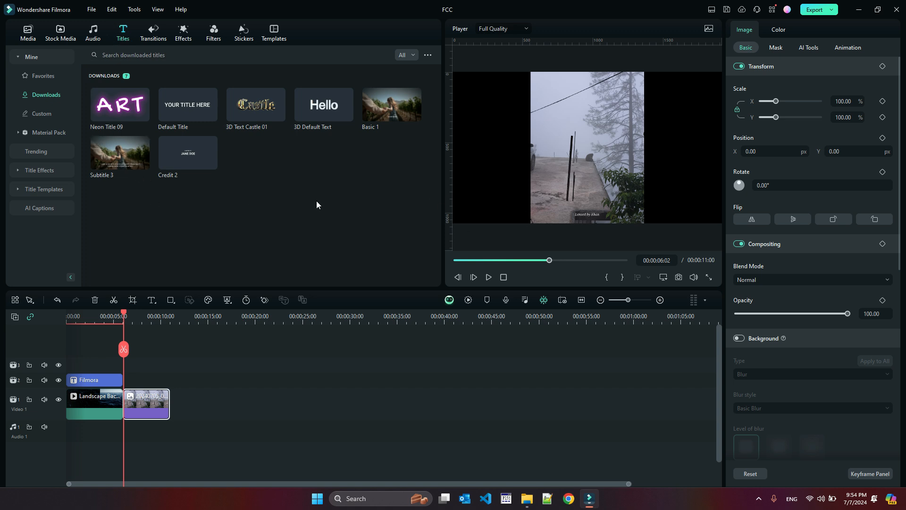
{"action": "left_click", "coordinate": [184, 151]}
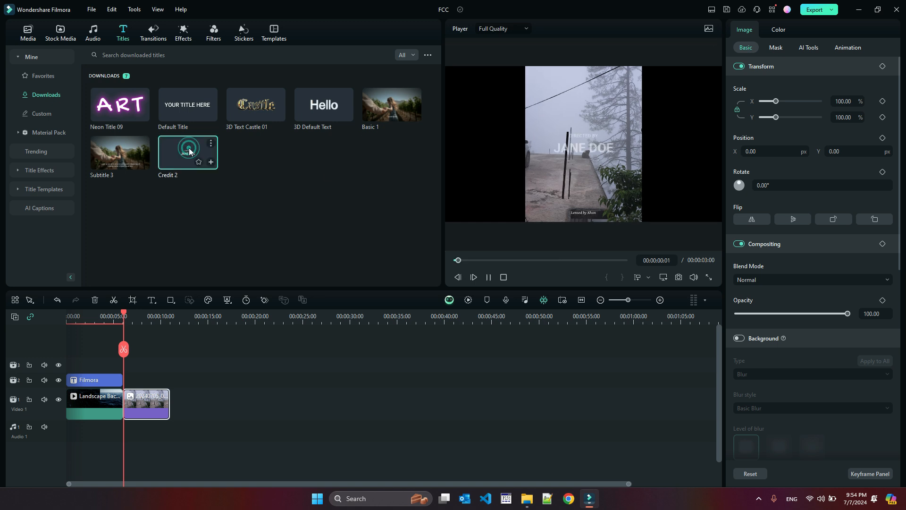
{"action": "left_click_drag", "start_coordinate": [183, 152], "coordinate": [144, 396]}
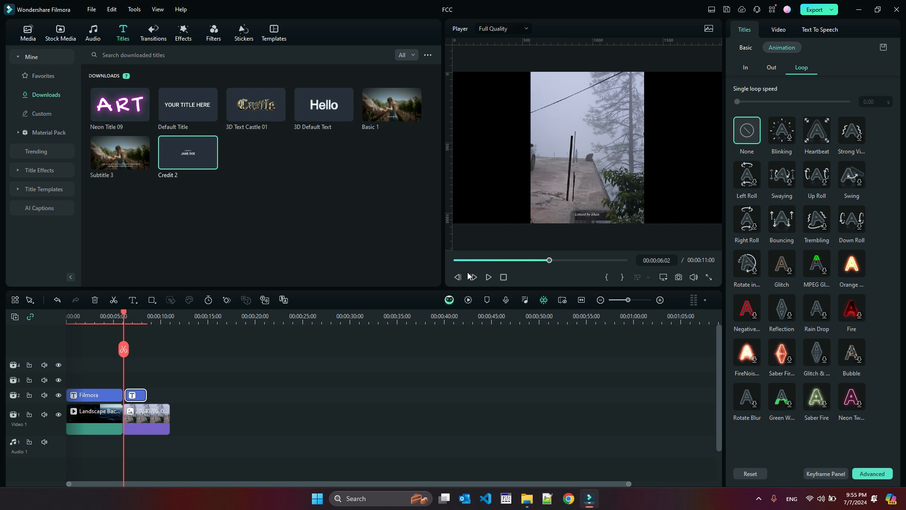
Step: Change the credit lines to "MADE BY" and the creator's full name, and shorten the title to end at about 8 s
{"action": "left_click", "coordinate": [137, 400]}
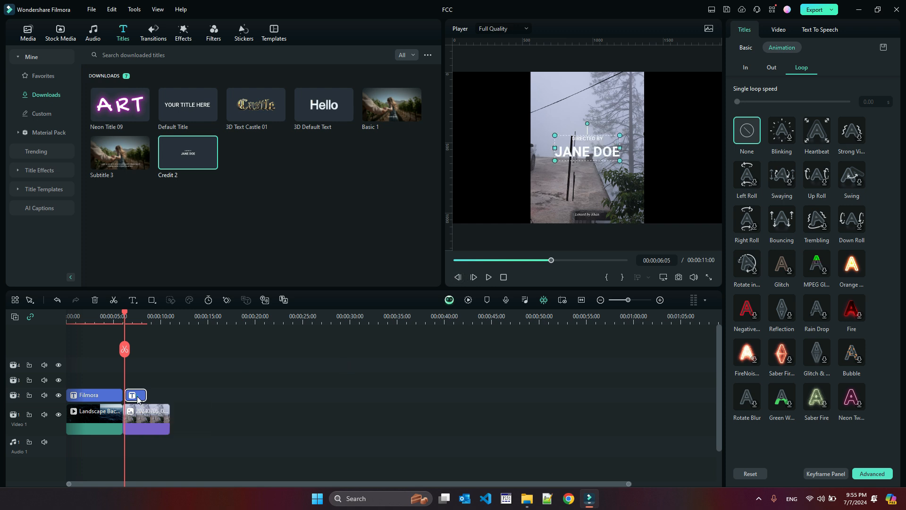
{"action": "double_click", "coordinate": [587, 152]}
{"action": "left_click", "coordinate": [587, 151]}
{"action": "key", "text": "ctrl+a"}
{"action": "type", "text": "MADE BY ABDUL AZIZ KHAN"}
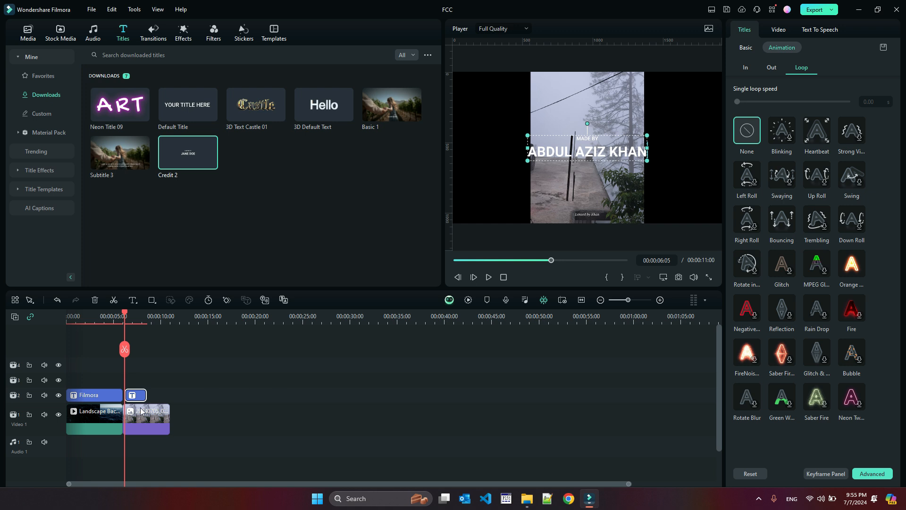
{"action": "left_click_drag", "start_coordinate": [144, 395], "coordinate": [140, 395]}
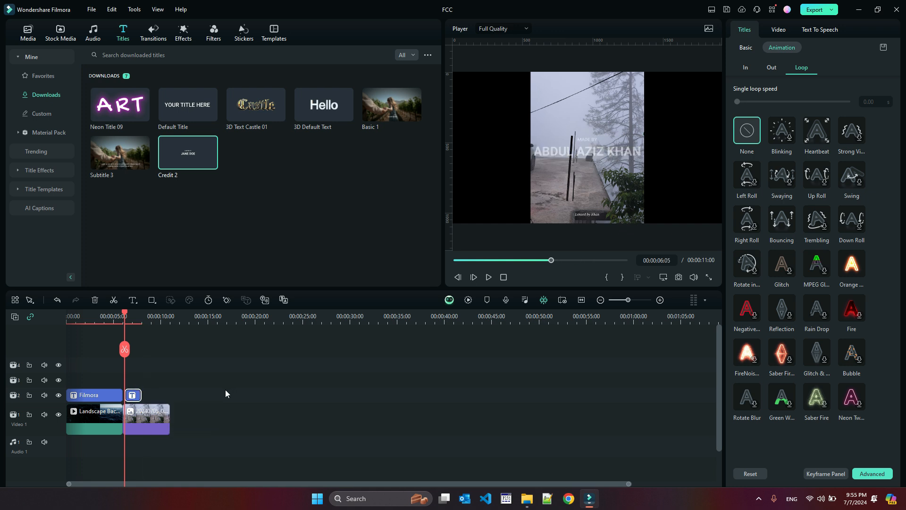
Step: Add a second Credit 2 title right after the first one and change its text to "A VIST TO NAYTHIS GALI"
{"action": "left_click", "coordinate": [225, 389]}
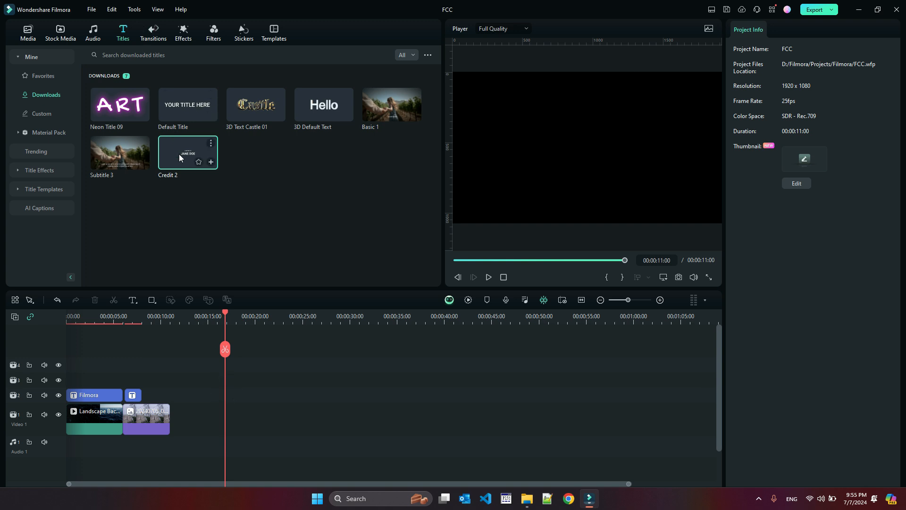
{"action": "left_click_drag", "start_coordinate": [165, 309], "coordinate": [144, 394]}
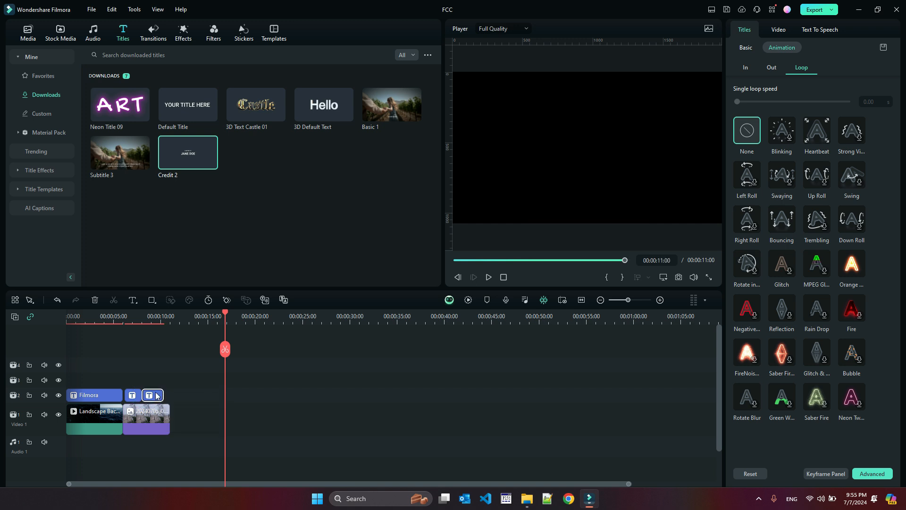
{"action": "left_click", "coordinate": [157, 395]}
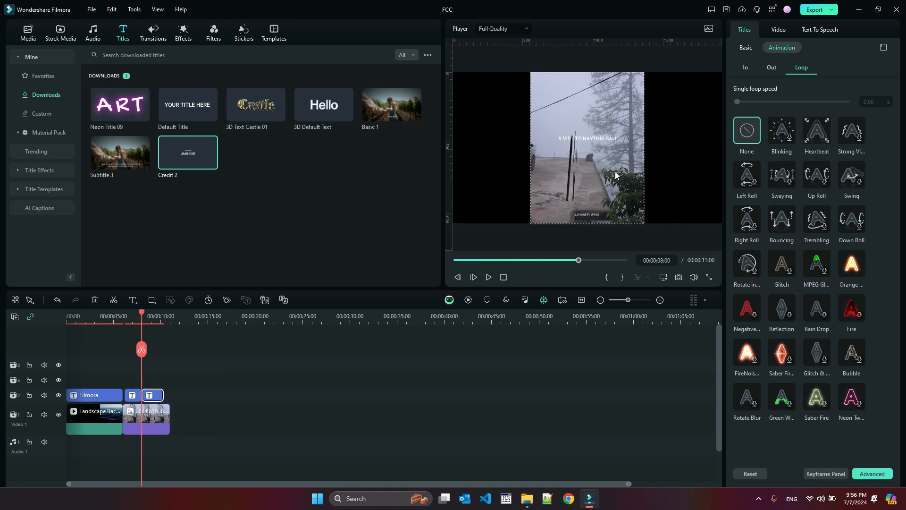
Step: Select the "A VIST TO NAYTHIS GALI" text in the advanced text editor and set its font size to 36
{"action": "left_click", "coordinate": [606, 159]}
{"action": "double_click", "coordinate": [587, 138]}
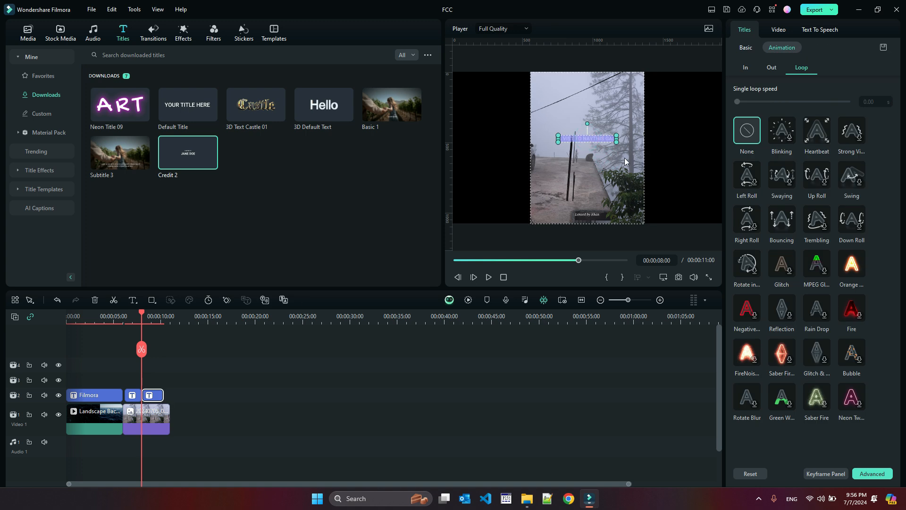
{"action": "left_click", "coordinate": [862, 475]}
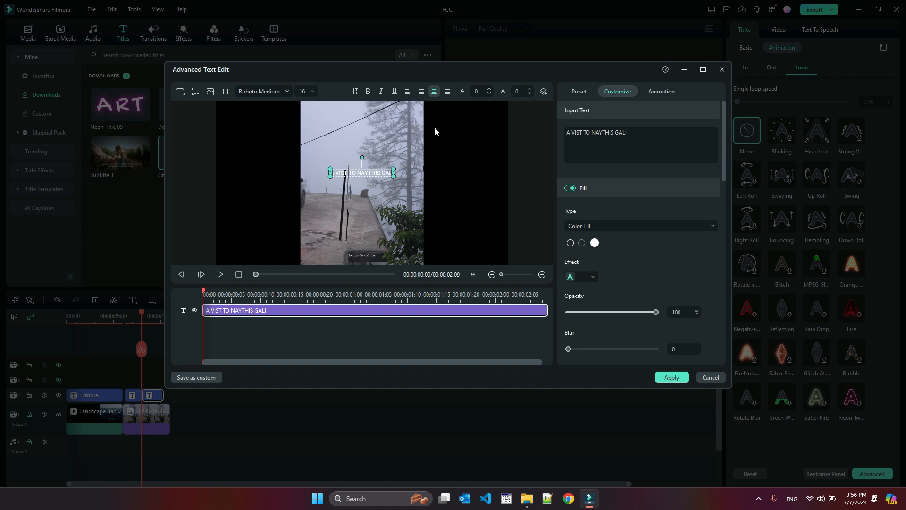
{"action": "left_click", "coordinate": [309, 90]}
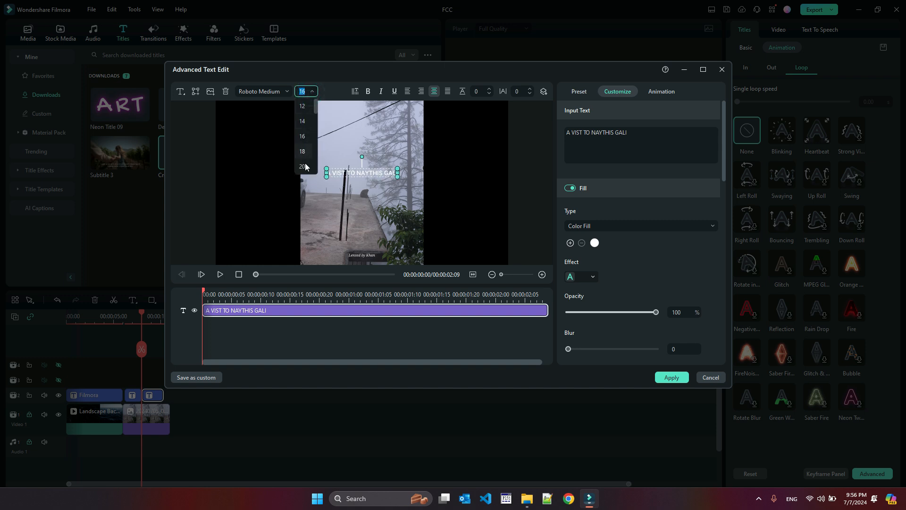
{"action": "scroll", "coordinate": [304, 169], "scroll_direction": "down", "scroll_amount": 3}
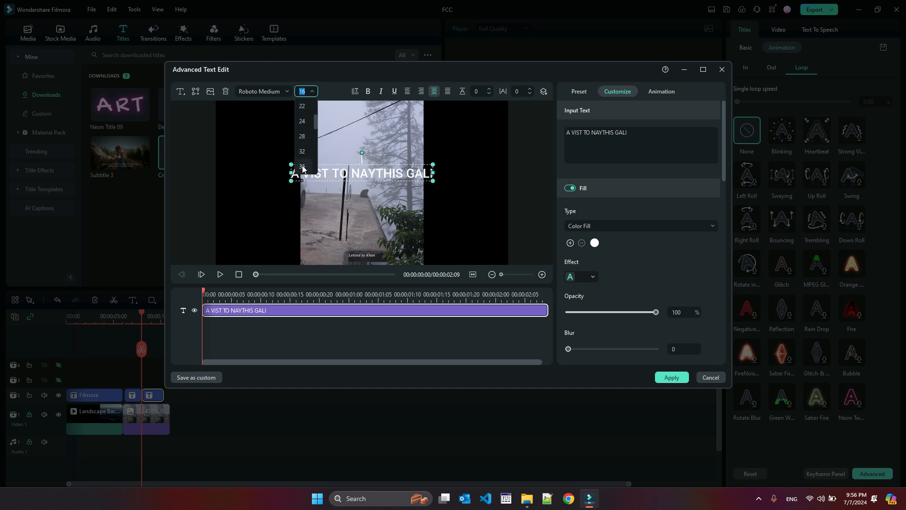
{"action": "left_click", "coordinate": [303, 167]}
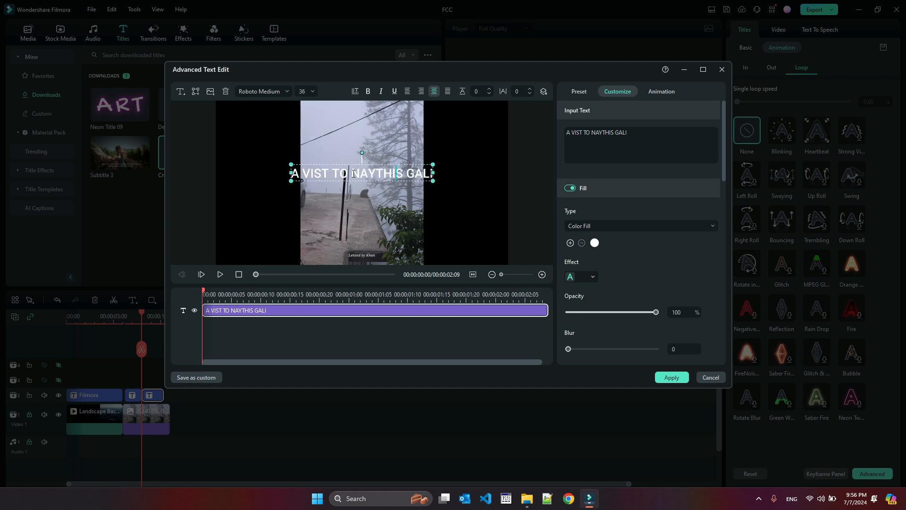
Step: Correct the place name to "NATHIA GALI" and break the title into two lines after "A VIST TO"
{"action": "key", "text": "BackSpace"}
{"action": "type", "text": "A"}
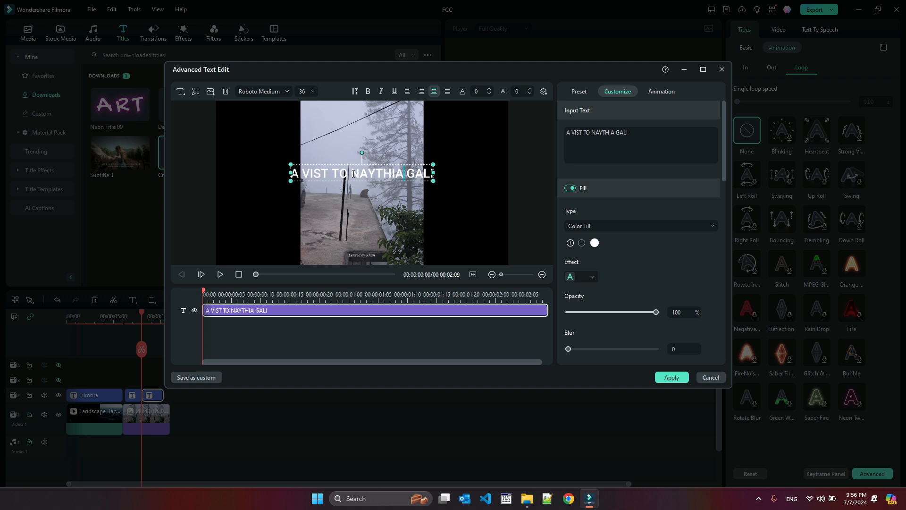
{"action": "key", "text": "Left"}
{"action": "key", "text": "Left"}
{"action": "key", "text": "Left"}
{"action": "key", "text": "Left"}
{"action": "key", "text": "BackSpace"}
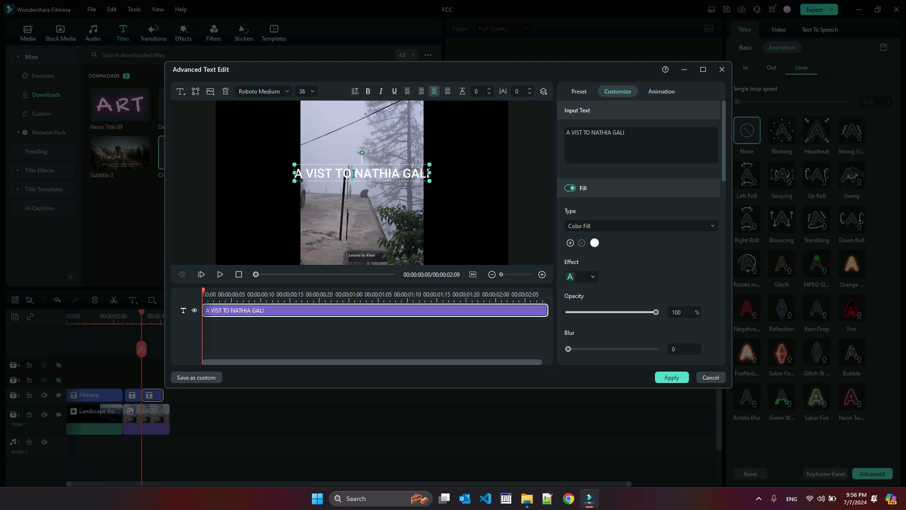
{"action": "key", "text": "Return"}
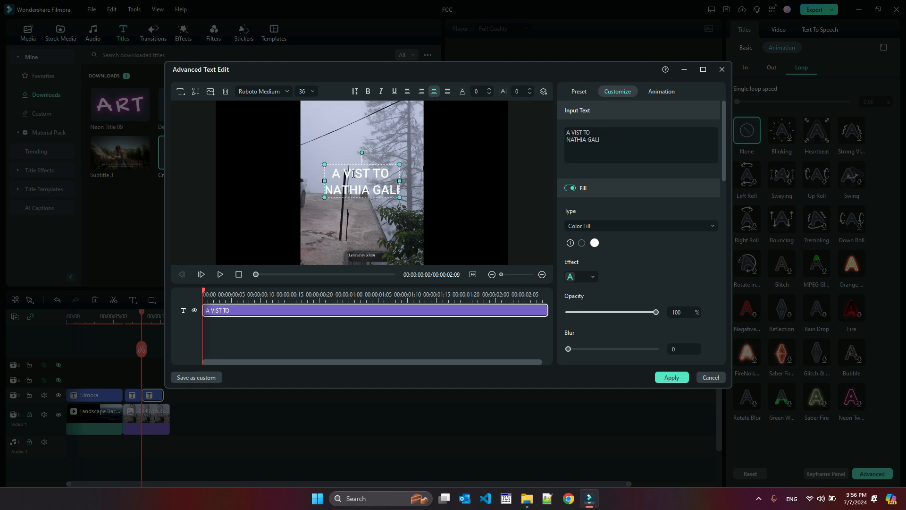
Step: Move the title text near the top of the photo, apply the edit, and make the title span about 9 to 11 s
{"action": "left_click_drag", "start_coordinate": [370, 166], "coordinate": [368, 130]}
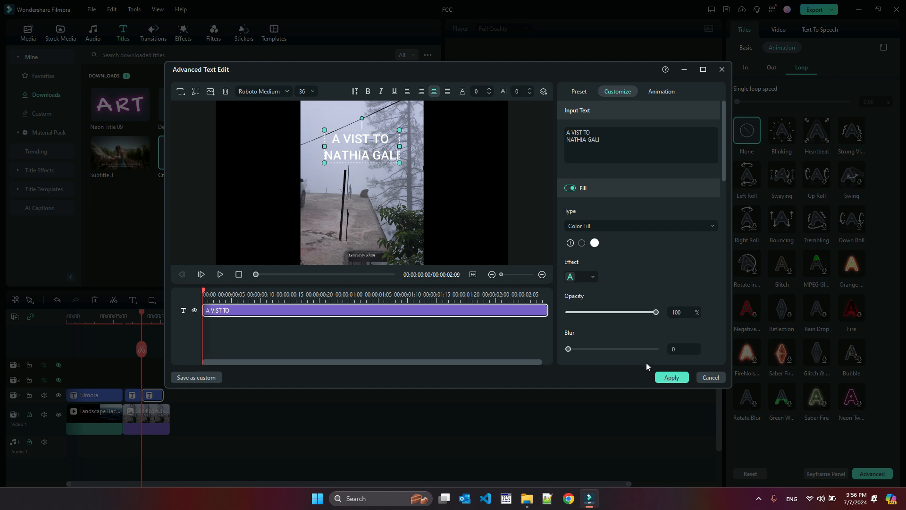
{"action": "left_click", "coordinate": [667, 377]}
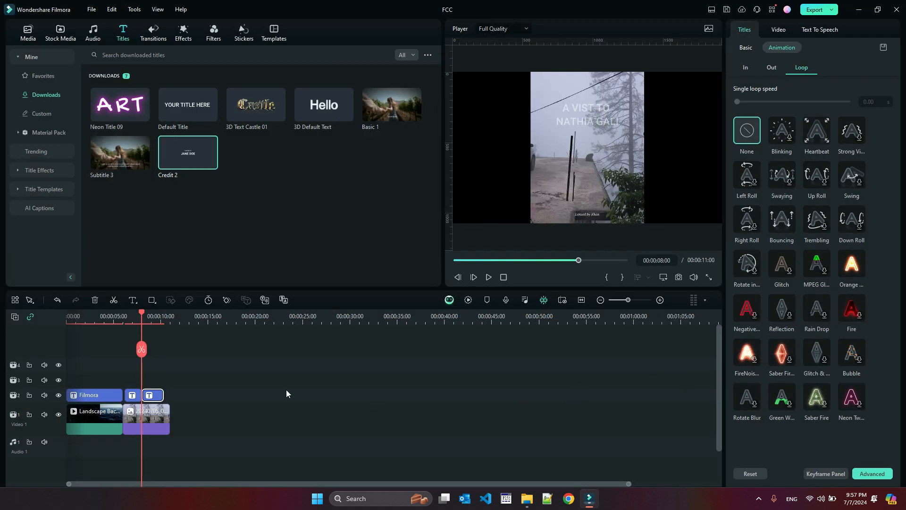
{"action": "left_click_drag", "start_coordinate": [144, 394], "coordinate": [154, 394]}
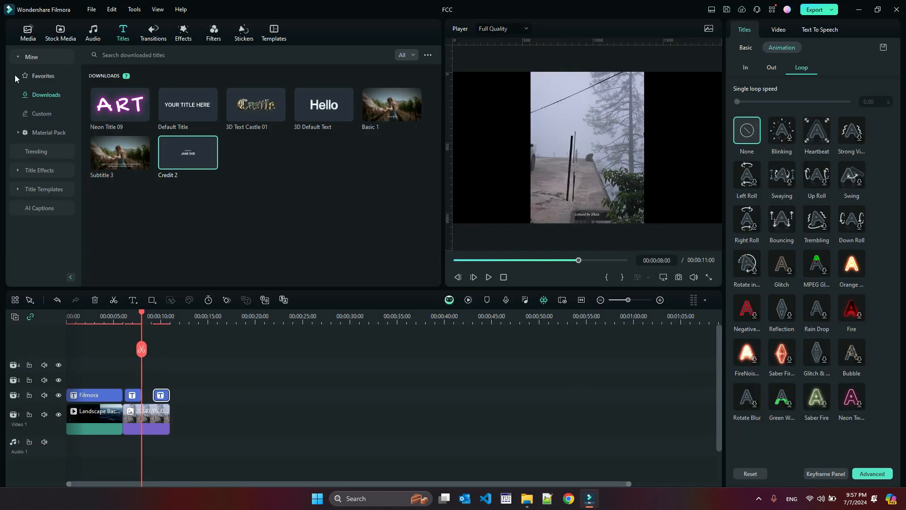
Step: Add the photo 20240704_192300 after the first photo and place a 3D Default Text title above its start
{"action": "left_click", "coordinate": [28, 33]}
{"action": "left_click_drag", "start_coordinate": [120, 171], "coordinate": [196, 415]}
{"action": "left_click_drag", "start_coordinate": [143, 315], "coordinate": [174, 315]}
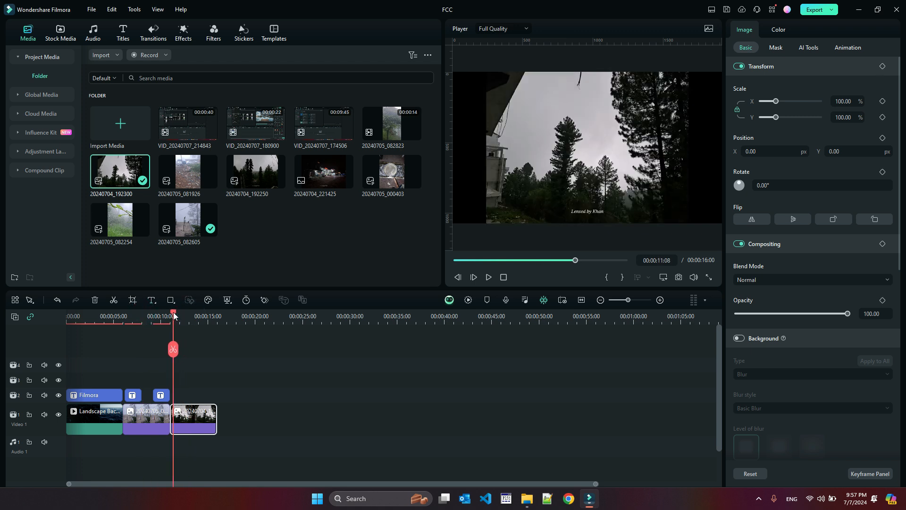
{"action": "left_click", "coordinate": [122, 34]}
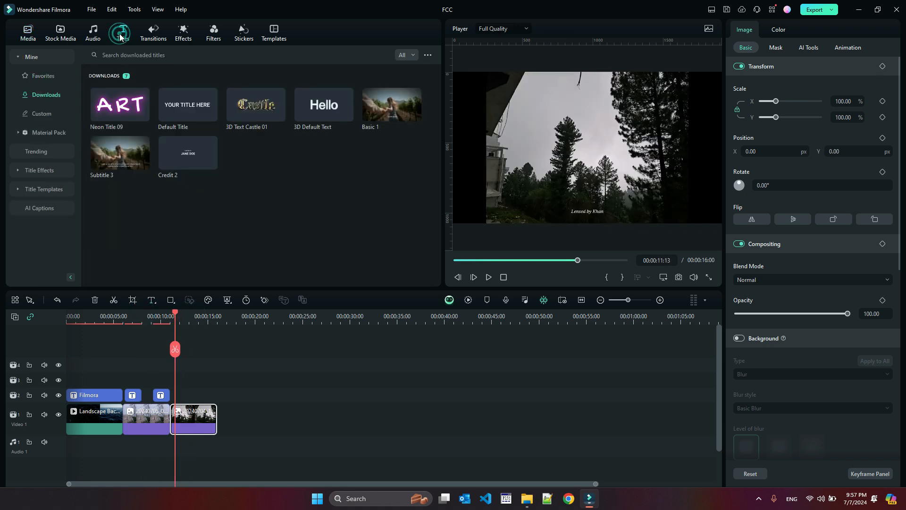
{"action": "left_click_drag", "start_coordinate": [323, 106], "coordinate": [183, 395]}
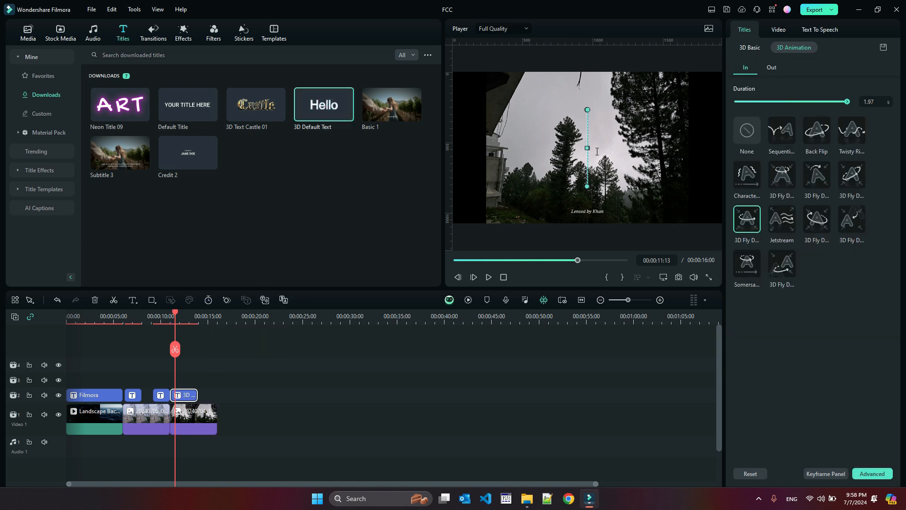
Step: Change the 3D title to "A Scene from our hotel", widen its box to fit one line, and move it higher
{"action": "left_click", "coordinate": [872, 474]}
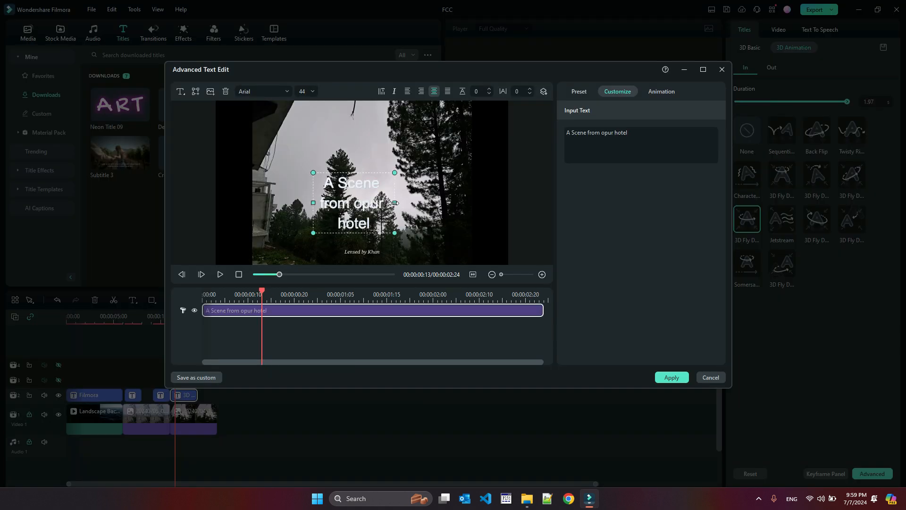
{"action": "left_click_drag", "start_coordinate": [395, 202], "coordinate": [442, 184]}
{"action": "left_click_drag", "start_coordinate": [362, 173], "coordinate": [328, 124]}
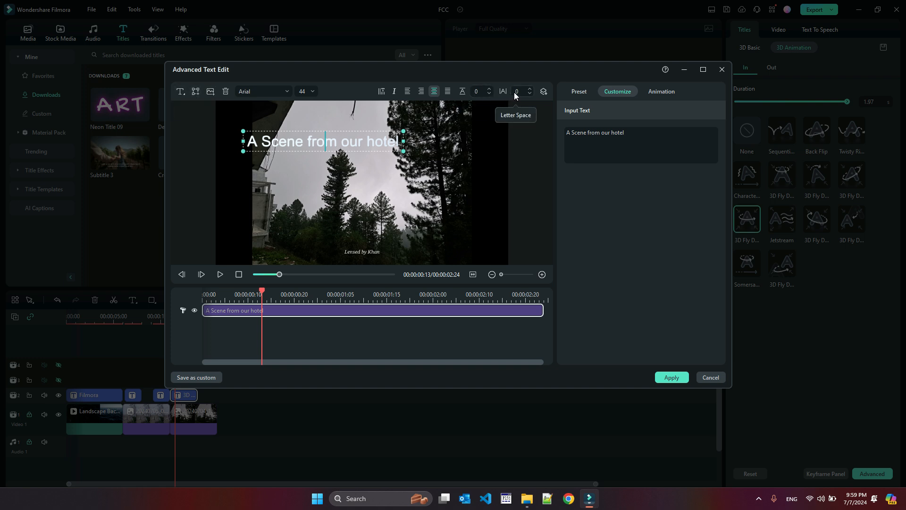
Step: Apply the second 3D material preset to the "A Scene from our hotel" text and shift it toward the photo's centre
{"action": "double_click", "coordinate": [326, 145]}
{"action": "left_click", "coordinate": [325, 144]}
{"action": "double_click", "coordinate": [325, 144]}
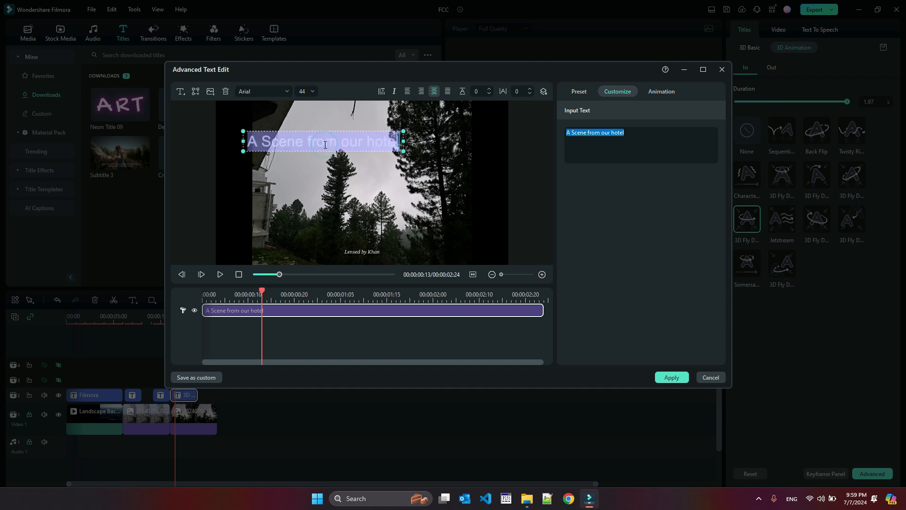
{"action": "left_click", "coordinate": [579, 91]}
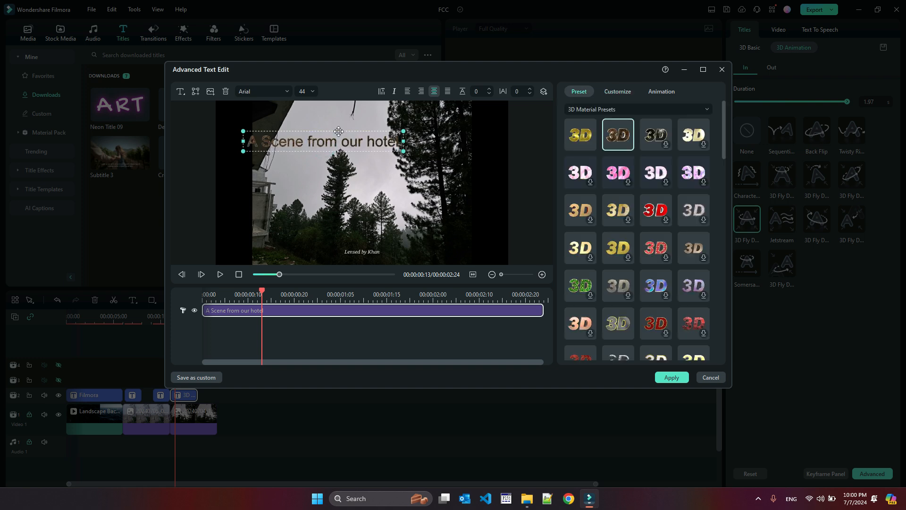
{"action": "left_click_drag", "start_coordinate": [333, 136], "coordinate": [351, 131]}
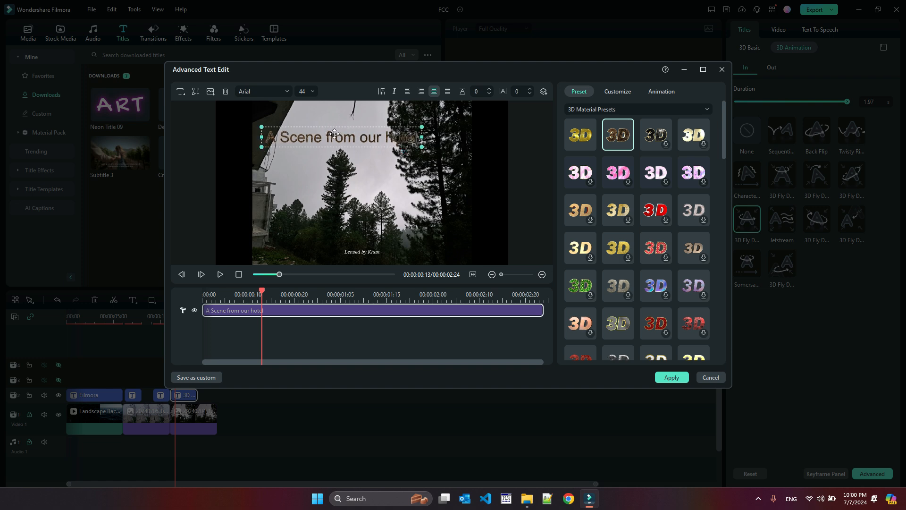
Step: Set the font size of the "A Scene from our hotel" text to 36
{"action": "double_click", "coordinate": [335, 137]}
{"action": "left_click", "coordinate": [335, 137]}
{"action": "double_click", "coordinate": [334, 137]}
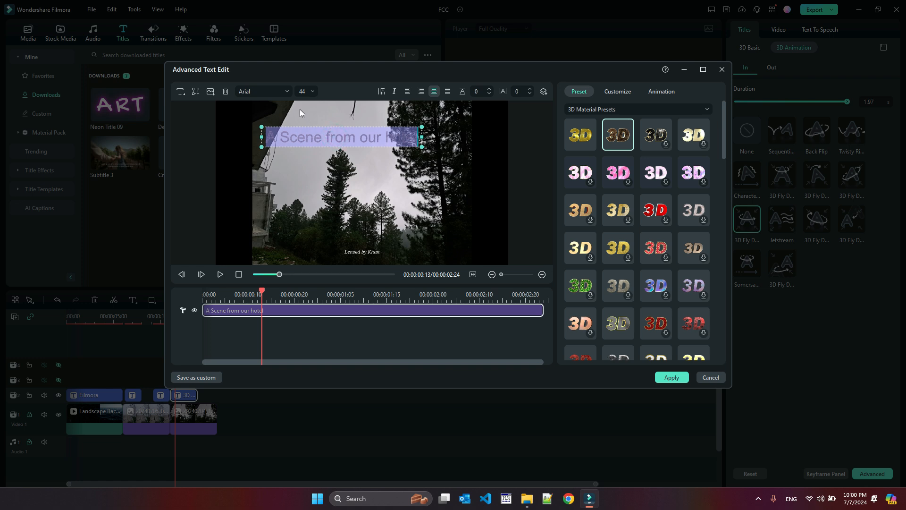
{"action": "left_click", "coordinate": [311, 91]}
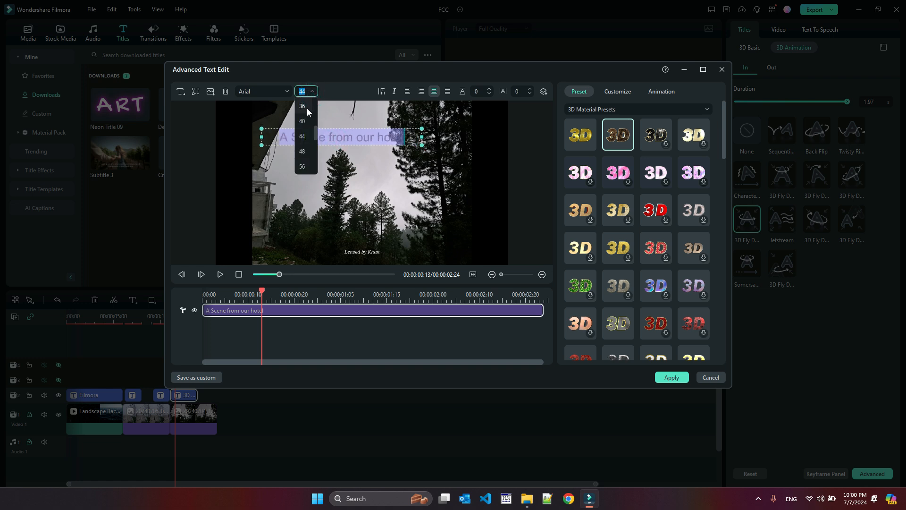
{"action": "left_click", "coordinate": [307, 109]}
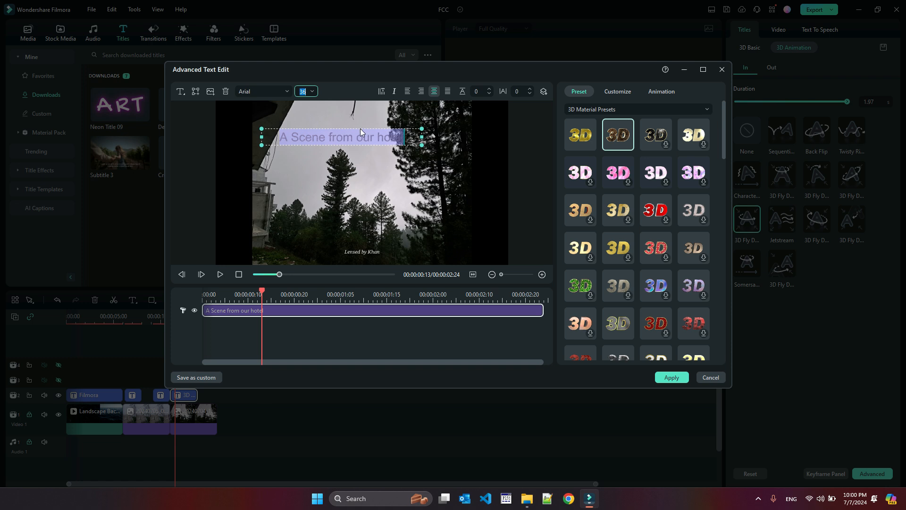
Step: Nudge the hotel text slightly lower, apply the edits, and shorten the title clip to end at about 13 s
{"action": "left_click_drag", "start_coordinate": [360, 128], "coordinate": [356, 134]}
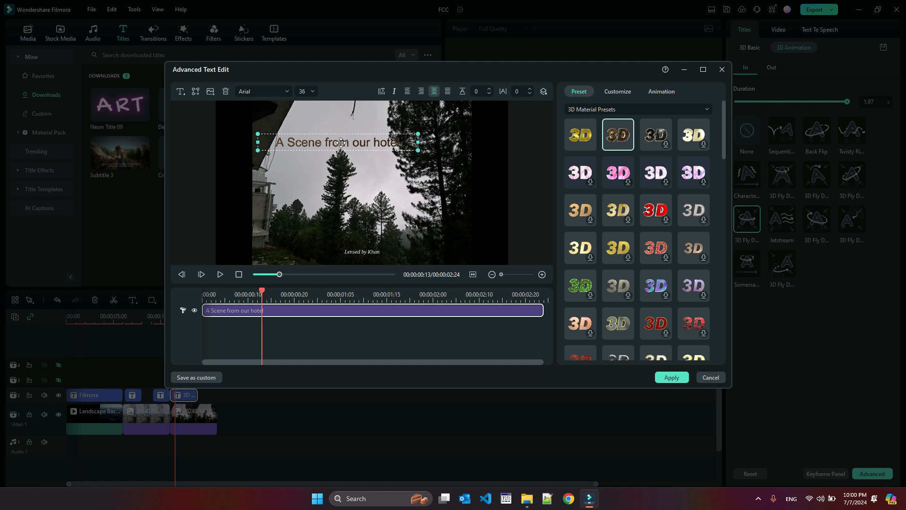
{"action": "left_click", "coordinate": [673, 379]}
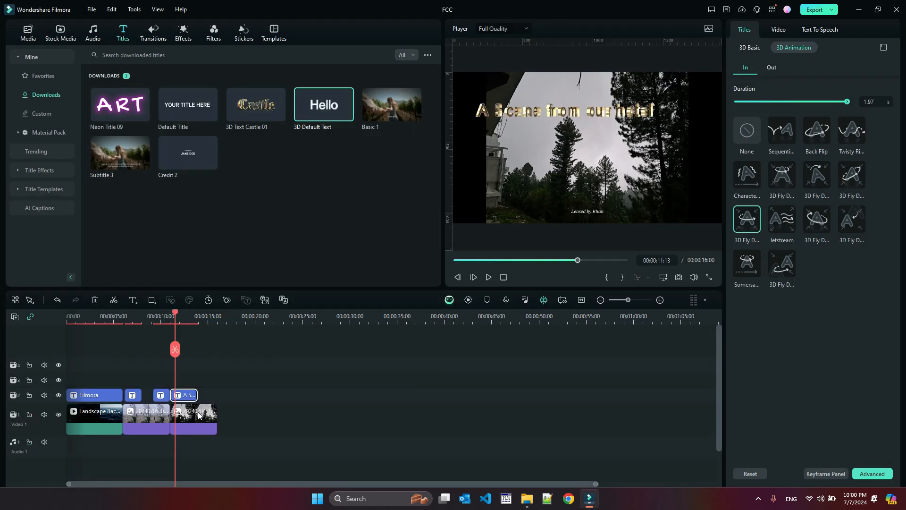
{"action": "left_click_drag", "start_coordinate": [194, 393], "coordinate": [188, 394]}
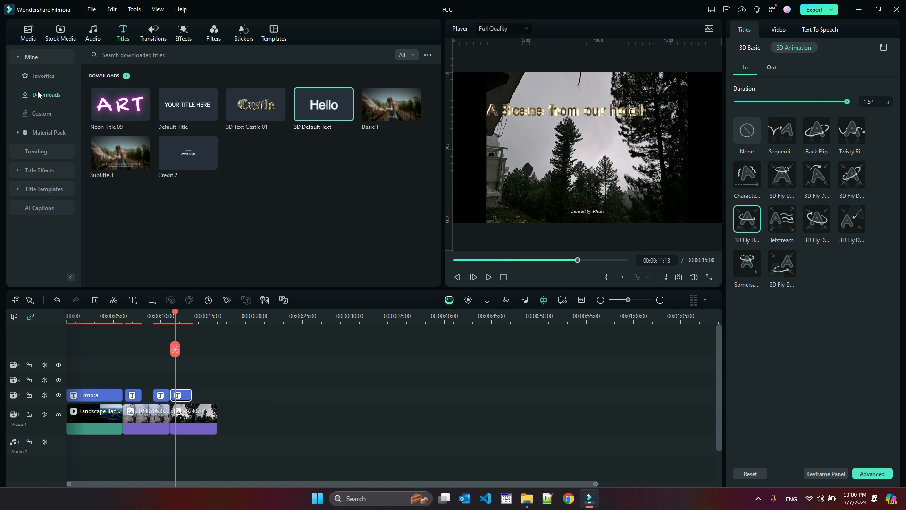
Step: Add the photo 20240704_192250 at the end of Video 1 and paste a copy of the hotel title above its start
{"action": "left_click", "coordinate": [29, 34]}
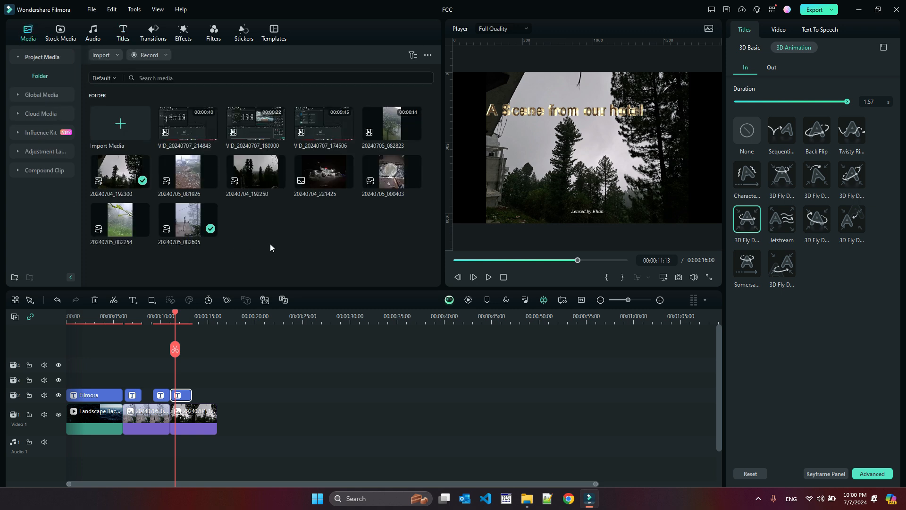
{"action": "left_click_drag", "start_coordinate": [255, 171], "coordinate": [279, 408]}
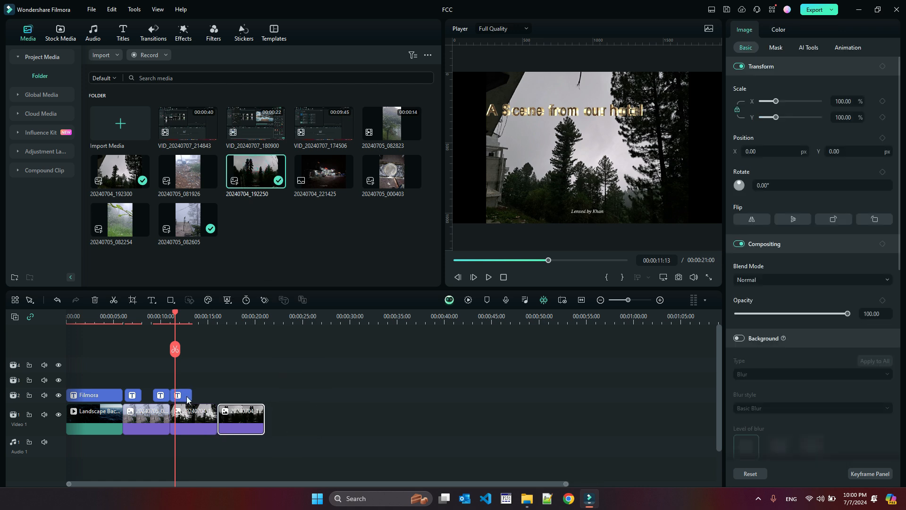
{"action": "left_click", "coordinate": [187, 399]}
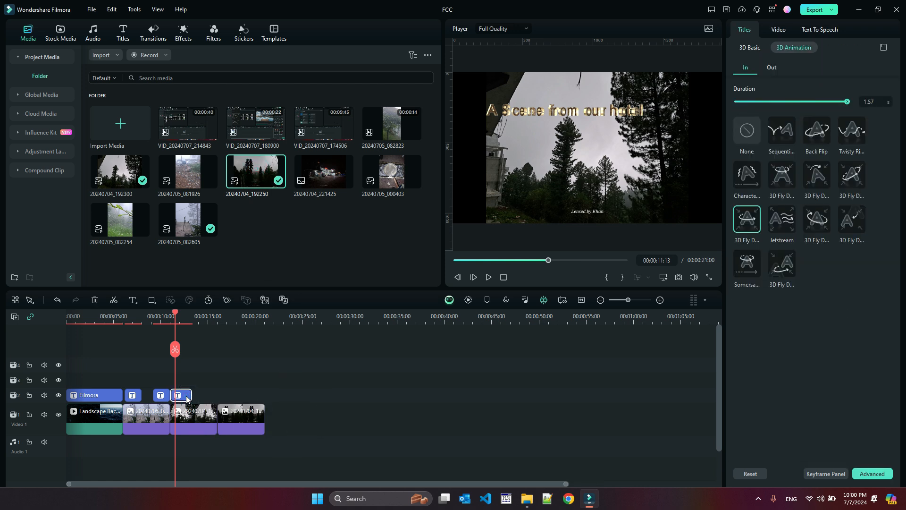
{"action": "key", "text": "ctrl+v"}
{"action": "left_click_drag", "start_coordinate": [187, 395], "coordinate": [259, 394]}
Step: Delete the gaps that the pasted title opened on the photo track and the title track
{"action": "left_click", "coordinate": [187, 419]}
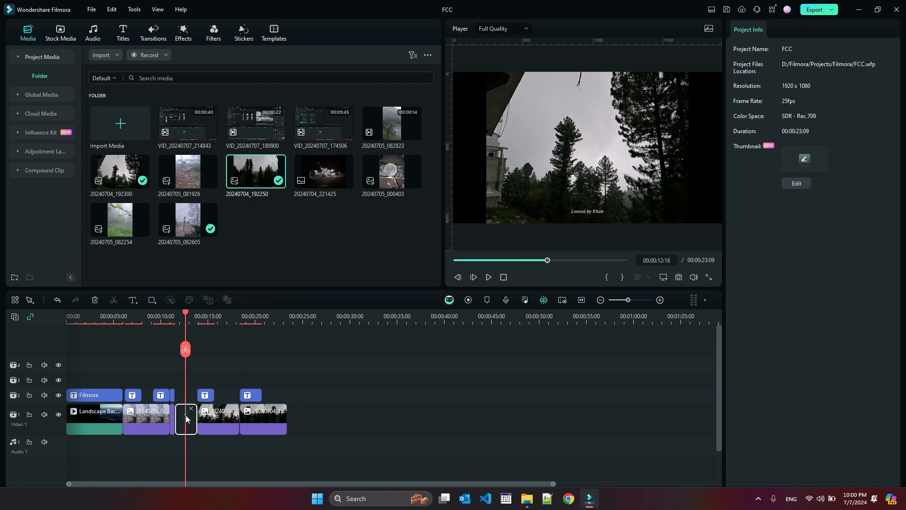
{"action": "left_click", "coordinate": [191, 408]}
{"action": "left_click", "coordinate": [190, 396]}
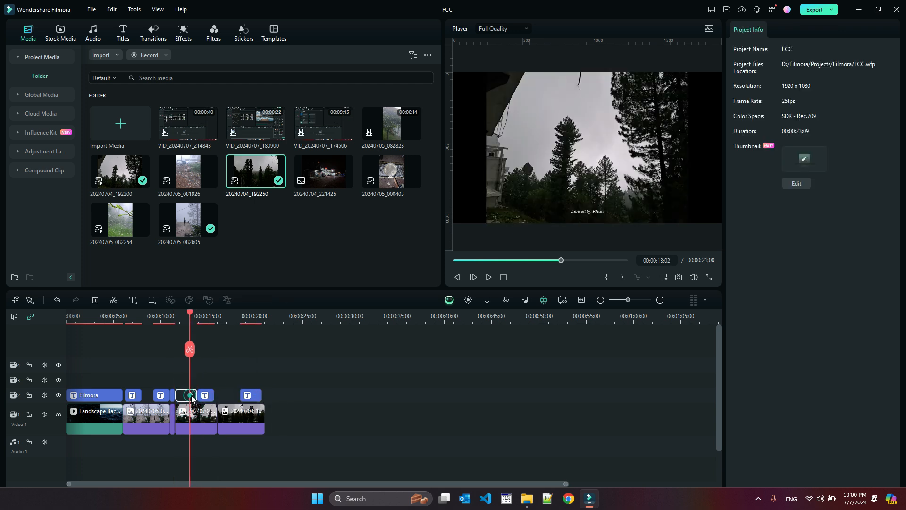
{"action": "key", "text": "Delete"}
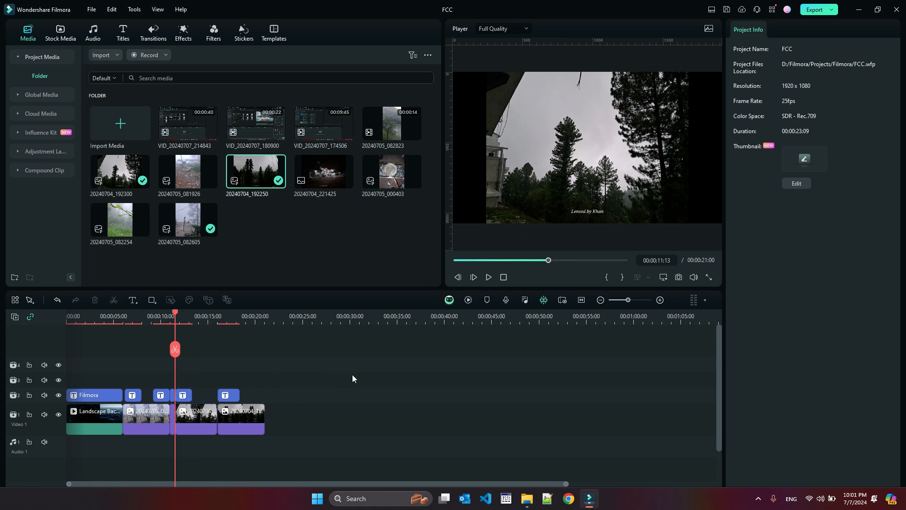
Step: Add the night photo 20240704_221425 at the end of Video 1 with a copy of the hotel title above its start
{"action": "left_click_drag", "start_coordinate": [322, 175], "coordinate": [323, 402]}
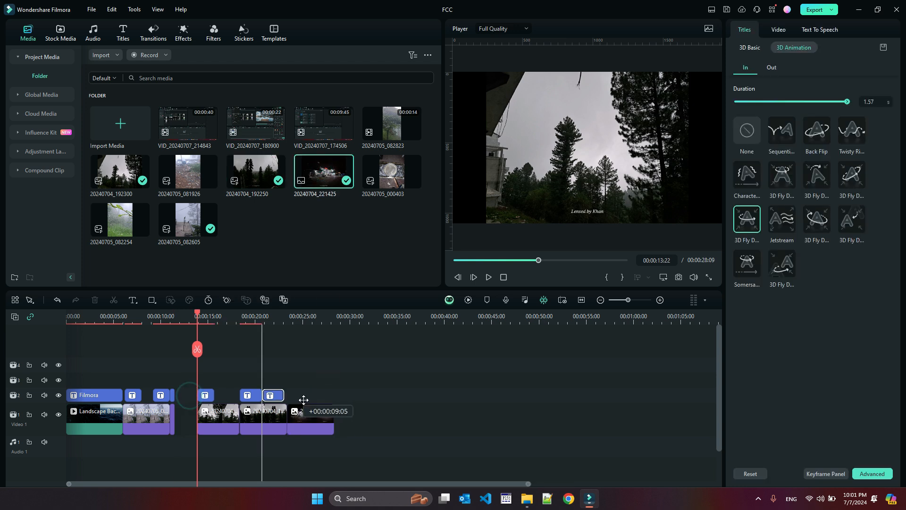
{"action": "left_click_drag", "start_coordinate": [303, 400], "coordinate": [323, 399]}
Step: Delete the gap and the leftover title and photo slivers just after 11 s so the following clips close up
{"action": "left_click", "coordinate": [188, 404]}
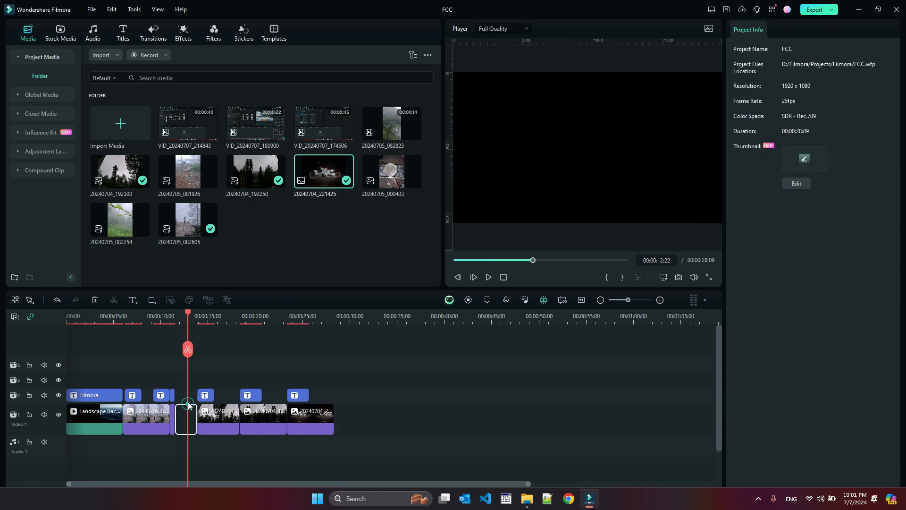
{"action": "left_click_drag", "start_coordinate": [191, 378], "coordinate": [169, 440]}
{"action": "key", "text": "Delete"}
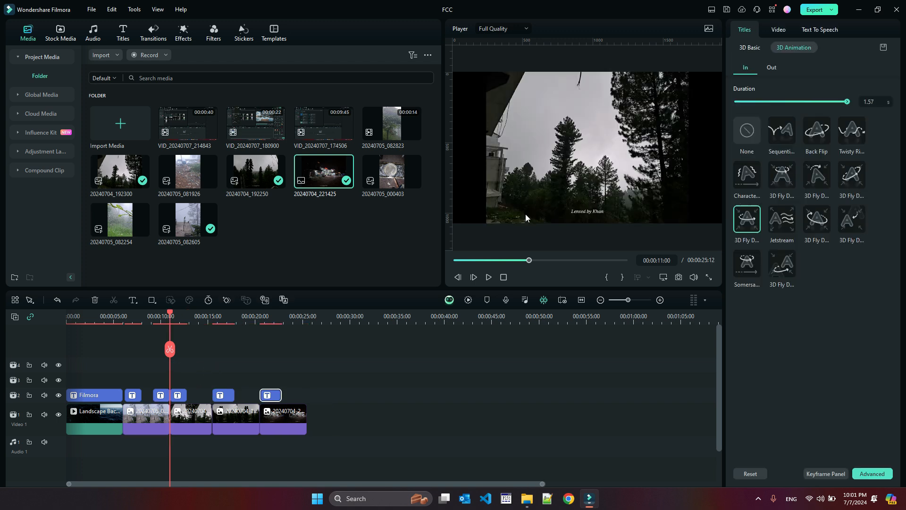
Step: Move the title over the night hotel photo to the upper part of the picture and correct it to "A Night view of my hotel"
{"action": "double_click", "coordinate": [283, 415]}
{"action": "left_click", "coordinate": [593, 106]}
{"action": "left_click_drag", "start_coordinate": [595, 101], "coordinate": [598, 97]}
{"action": "left_click", "coordinate": [593, 104]}
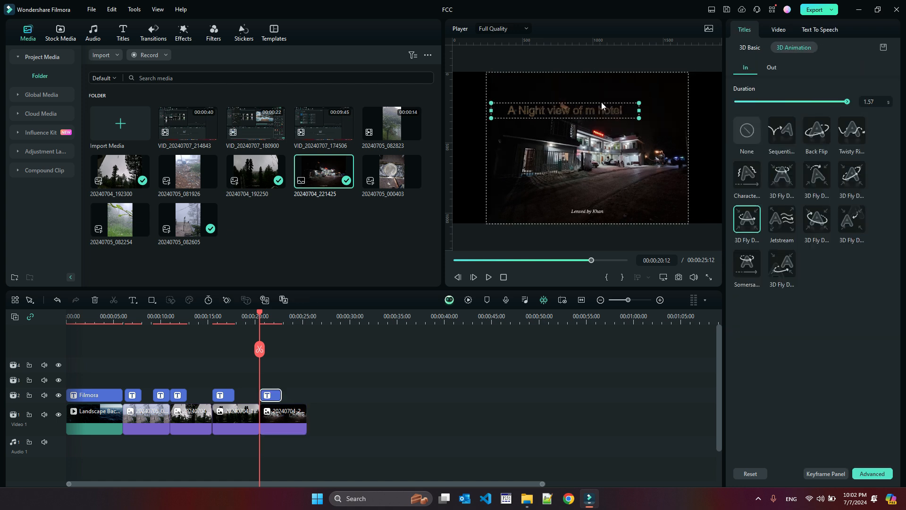
{"action": "left_click_drag", "start_coordinate": [599, 115], "coordinate": [617, 95]}
{"action": "double_click", "coordinate": [618, 95]}
{"action": "type", "text": "y"}
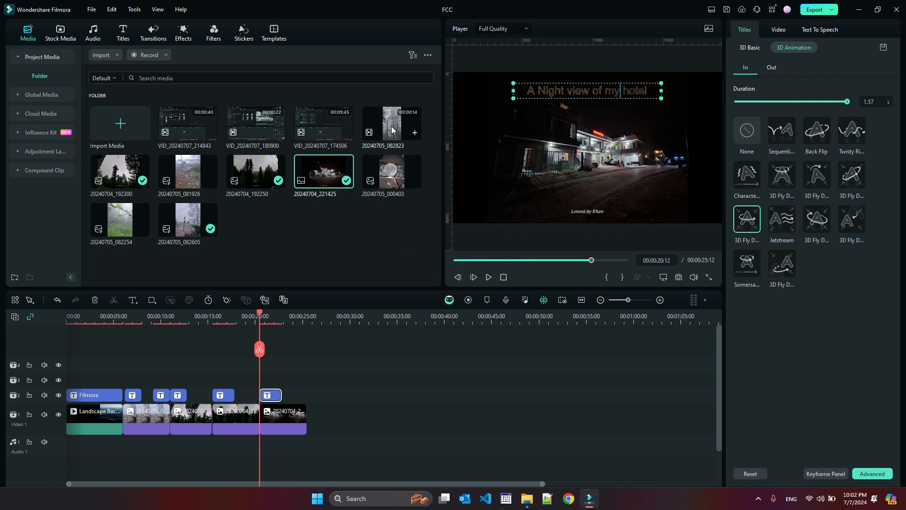
Step: Add the clip 20240705_082823 at the end of Video 1 with a copy of the title above its start reading "Beautiful surroundings"
{"action": "left_click_drag", "start_coordinate": [392, 124], "coordinate": [357, 423]}
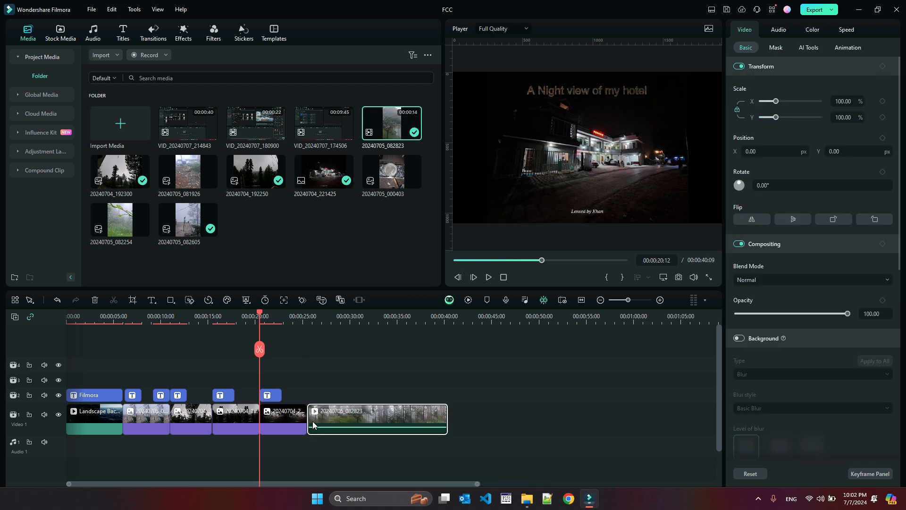
{"action": "key", "text": "ctrl+v"}
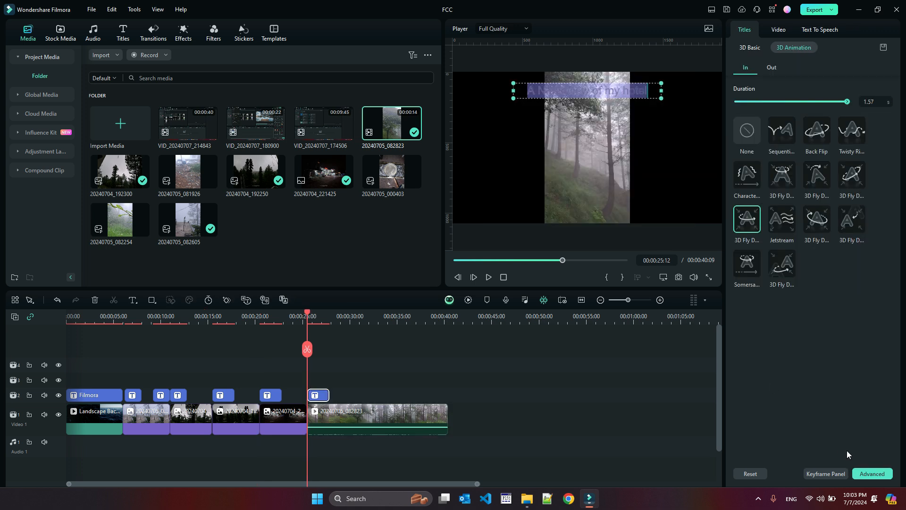
{"action": "left_click", "coordinate": [873, 474]}
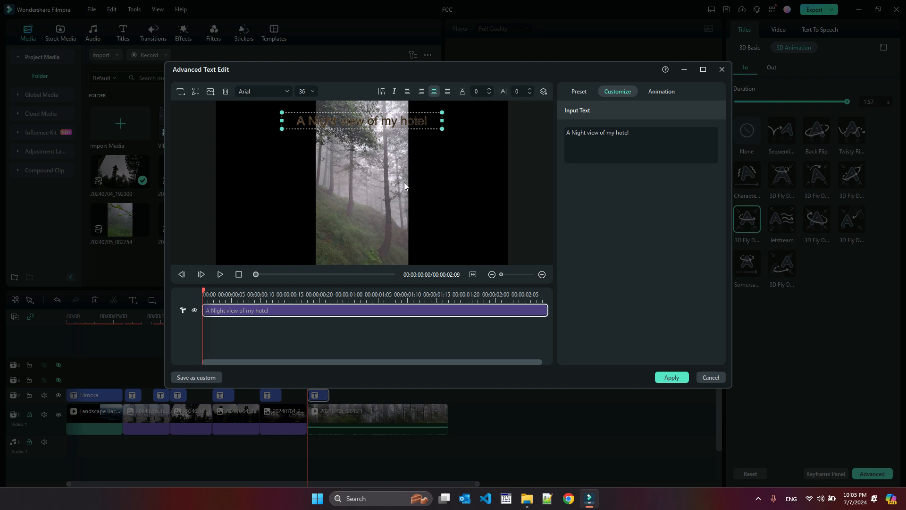
{"action": "double_click", "coordinate": [364, 124]}
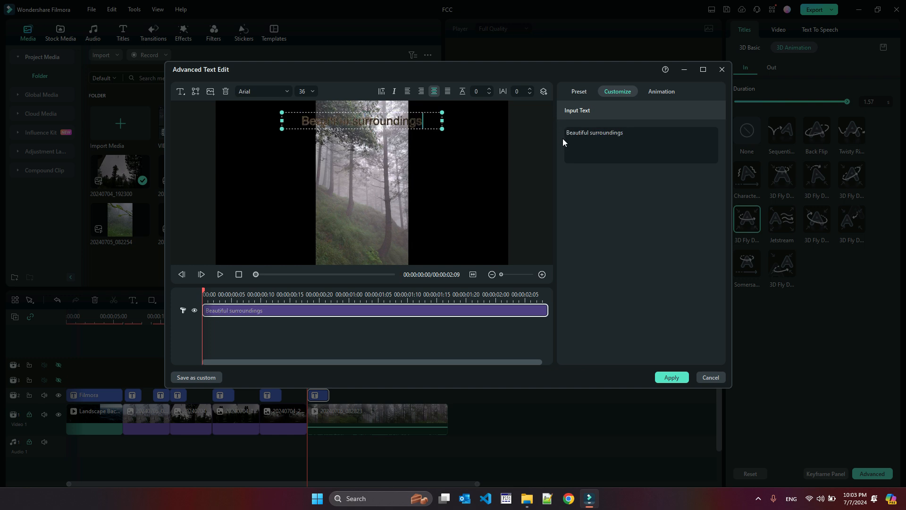
Step: Give the "Beautiful surroundings" title the pale pink 3D material preset in the third column of the second row and font size 28
{"action": "left_click", "coordinate": [579, 92]}
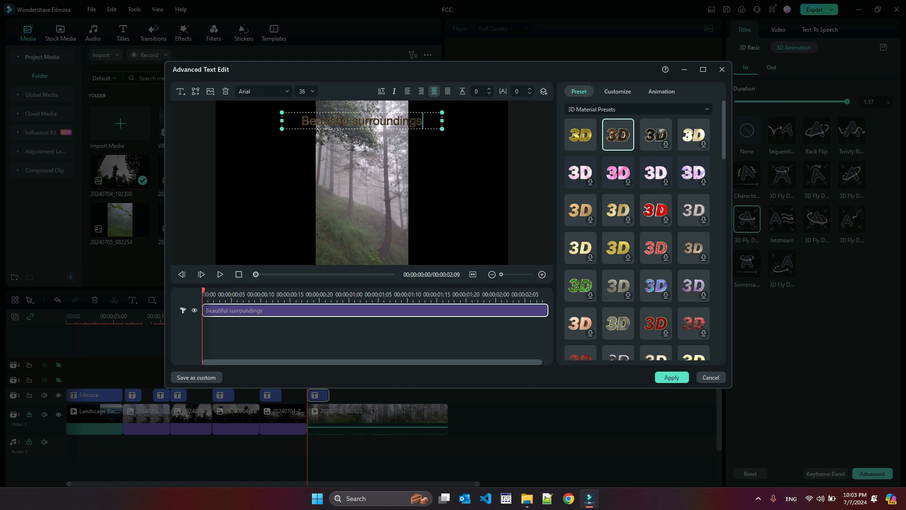
{"action": "double_click", "coordinate": [342, 122]}
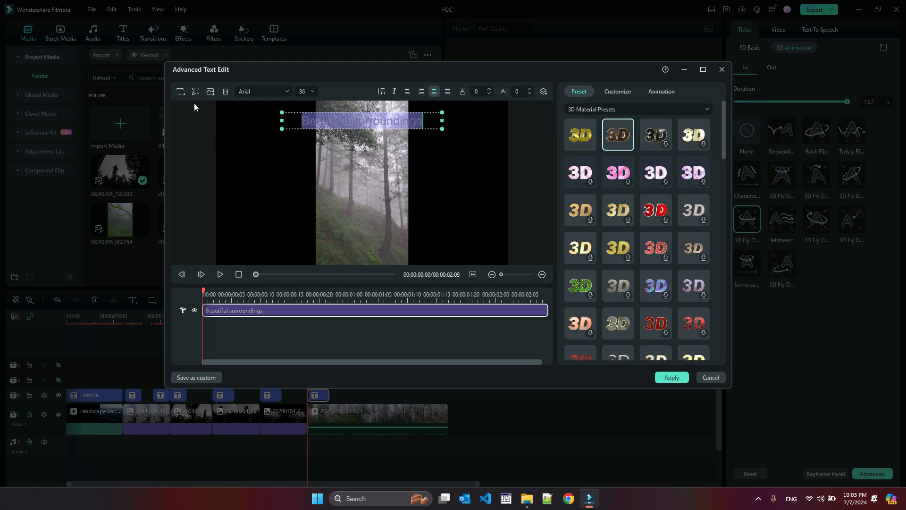
{"action": "left_click", "coordinate": [637, 109]}
{"action": "left_click", "coordinate": [633, 123]}
{"action": "left_click", "coordinate": [381, 123]}
{"action": "double_click", "coordinate": [380, 122]}
{"action": "left_click", "coordinate": [725, 137]}
{"action": "left_click", "coordinate": [645, 180]}
{"action": "left_click", "coordinate": [312, 91]}
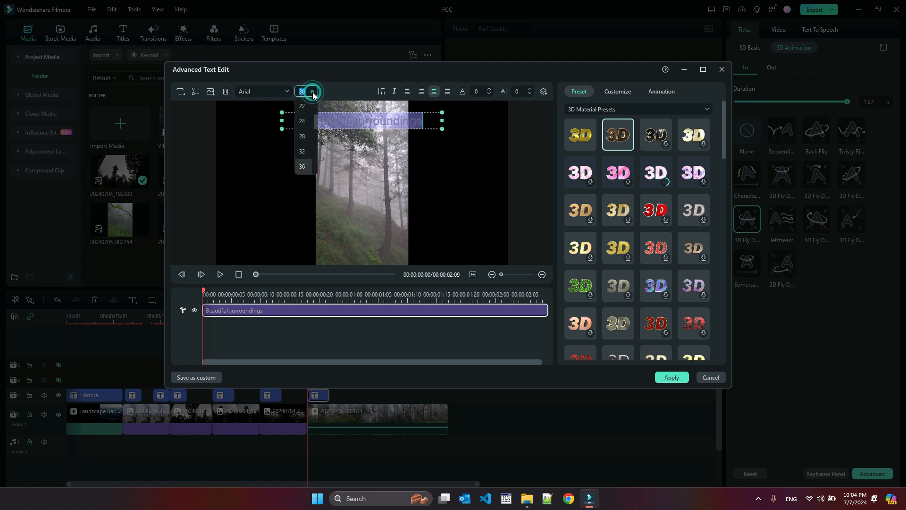
{"action": "left_click", "coordinate": [302, 135]}
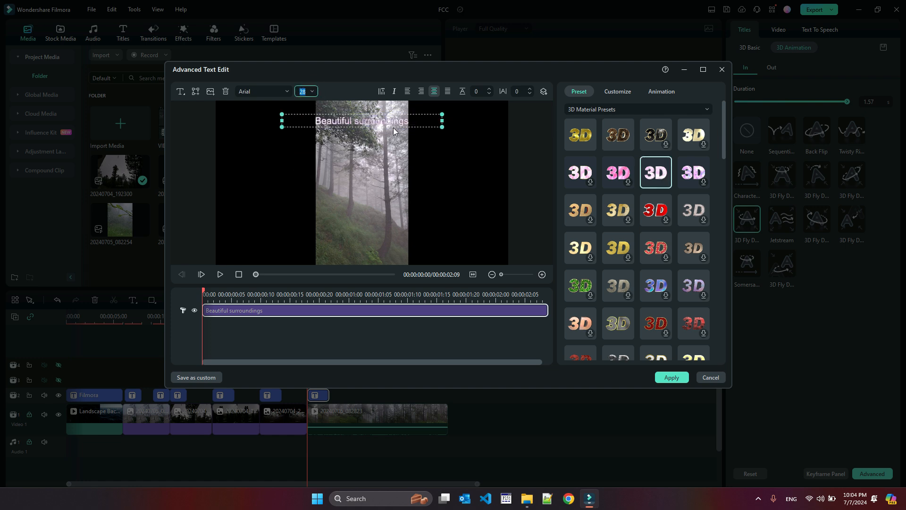
Step: Move the "Beautiful surroundings" title lower in the picture and extend its clip to about 35 s on the timeline
{"action": "left_click_drag", "start_coordinate": [393, 137], "coordinate": [392, 193]}
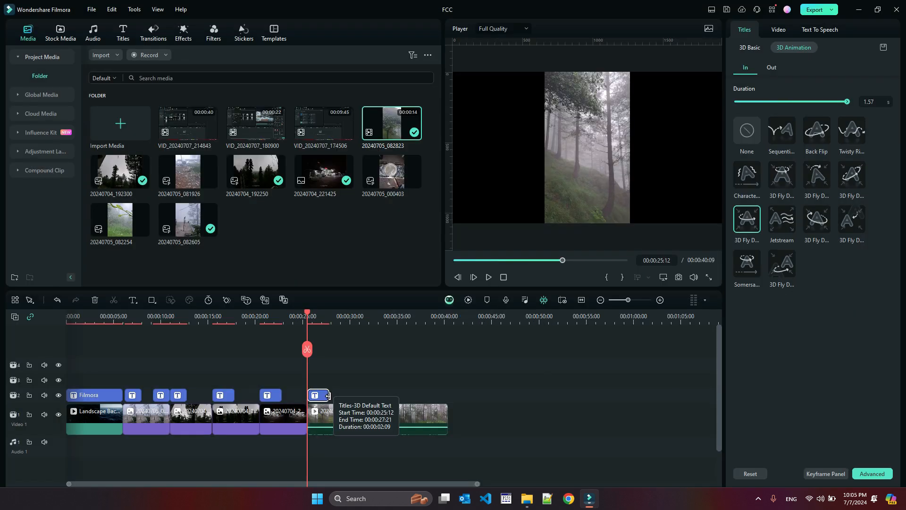
{"action": "left_click_drag", "start_coordinate": [329, 395], "coordinate": [400, 395]}
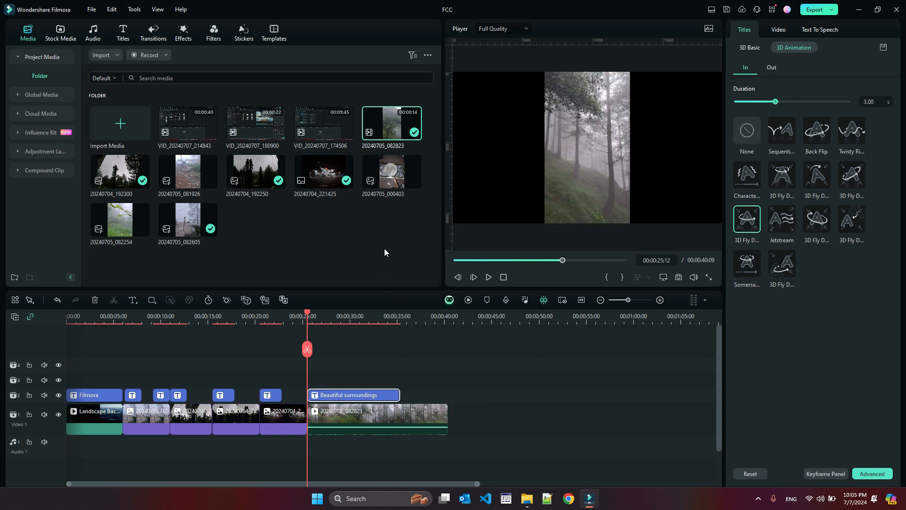
Step: Add the photo 20240705_081926 at the end of Video 1 with a gold 3D title low on the picture reading "Some places need cleanliness"
{"action": "left_click_drag", "start_coordinate": [188, 170], "coordinate": [481, 413]}
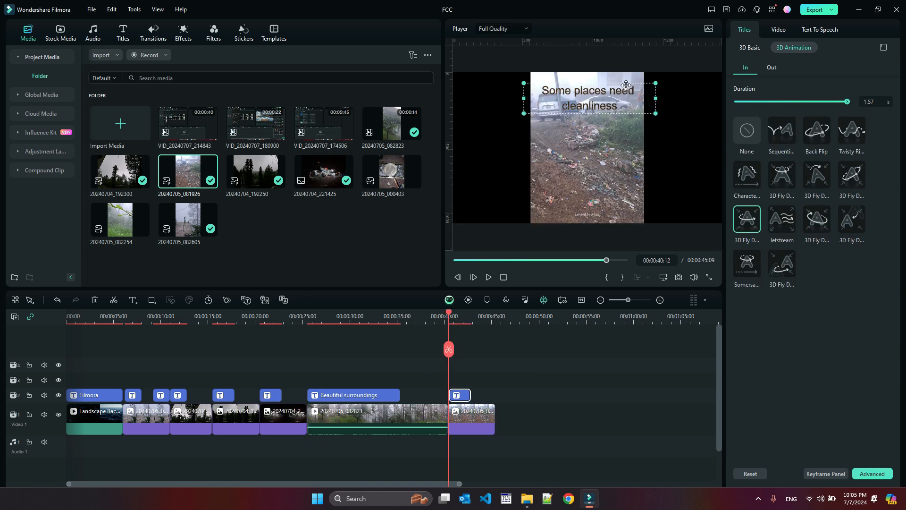
{"action": "left_click_drag", "start_coordinate": [627, 84], "coordinate": [618, 175]}
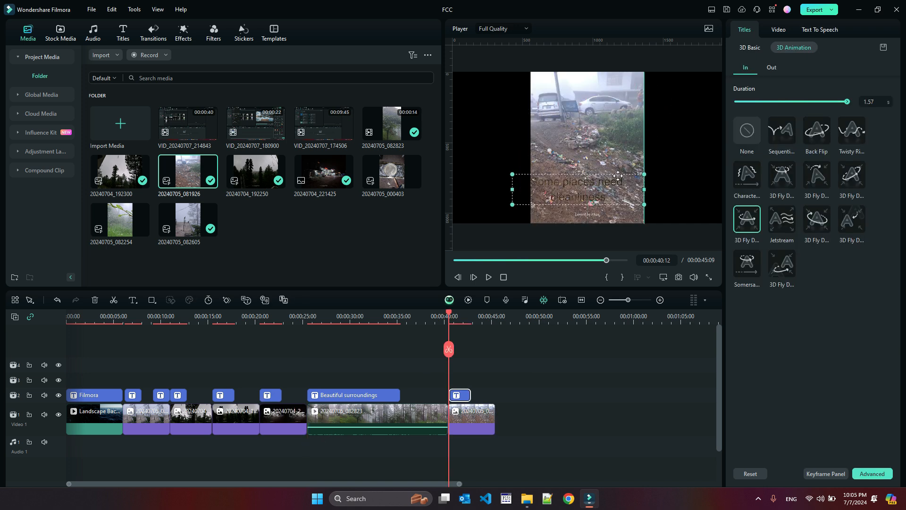
{"action": "double_click", "coordinate": [594, 186]}
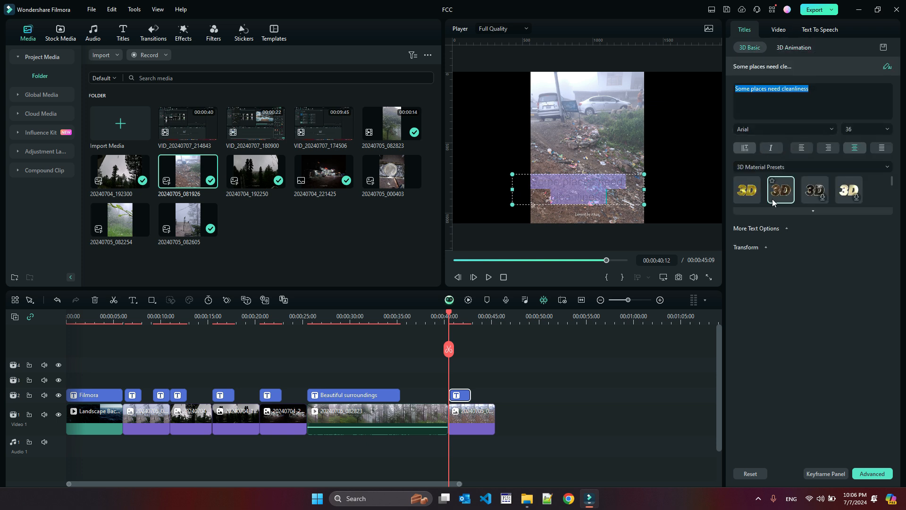
{"action": "left_click", "coordinate": [750, 195]}
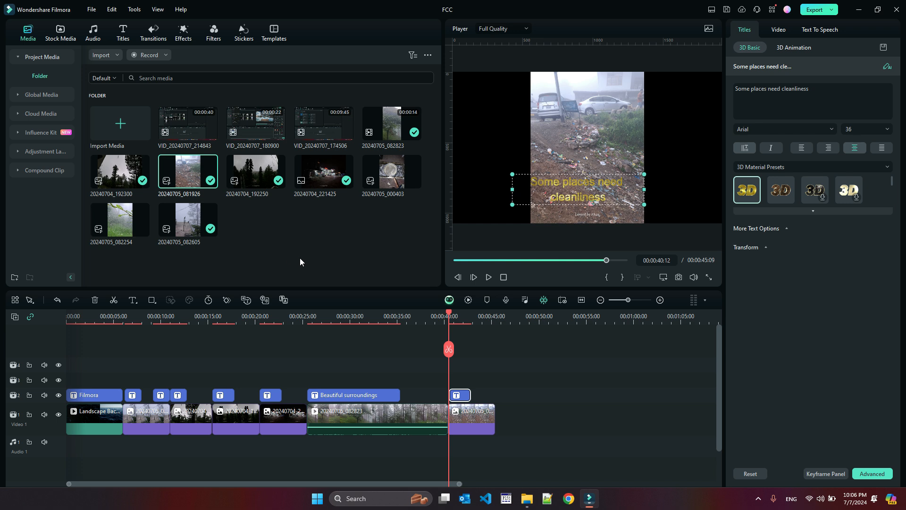
Step: Add the photo 20240705_082254 at the end of Video 1 with a title near its lower edge reading "Nature at its best"
{"action": "left_click_drag", "start_coordinate": [121, 220], "coordinate": [501, 417]}
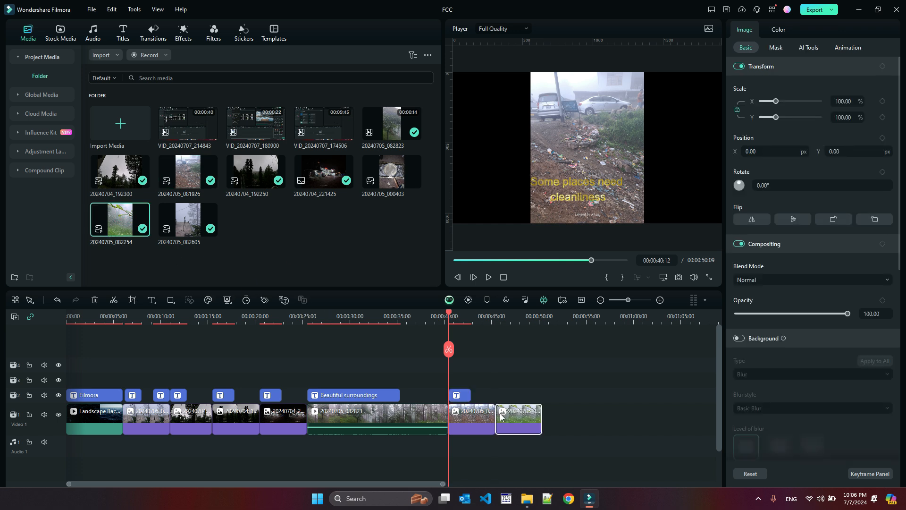
{"action": "left_click_drag", "start_coordinate": [446, 338], "coordinate": [496, 349]}
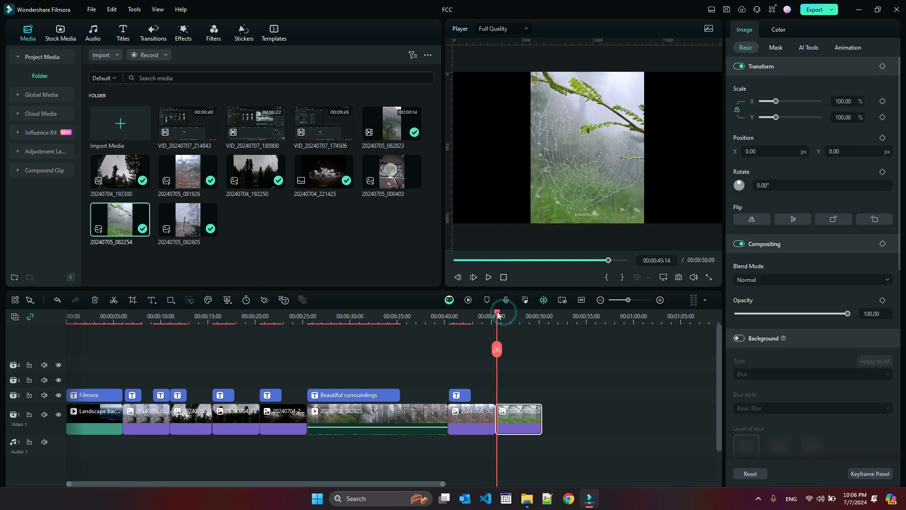
{"action": "left_click", "coordinate": [505, 389]}
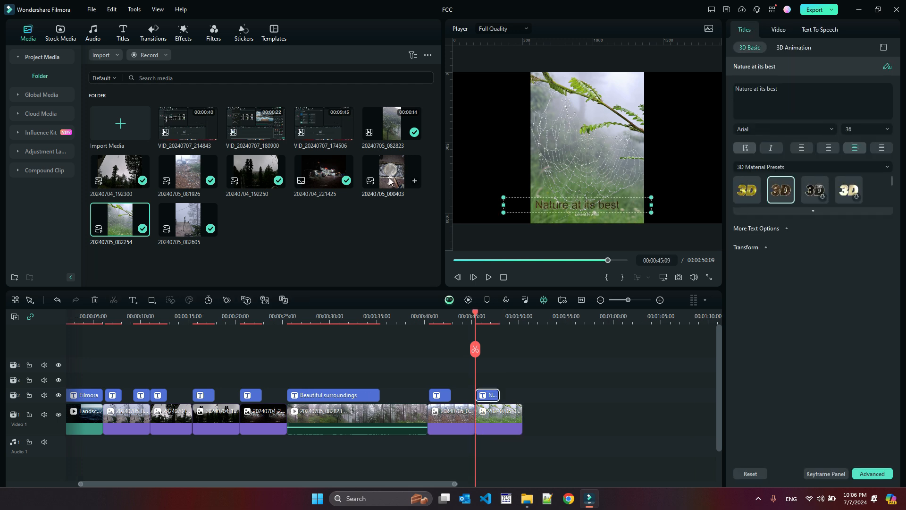
Step: Add the photo 20240705_000403 at the end of Video 1
{"action": "left_click_drag", "start_coordinate": [390, 181], "coordinate": [525, 393]}
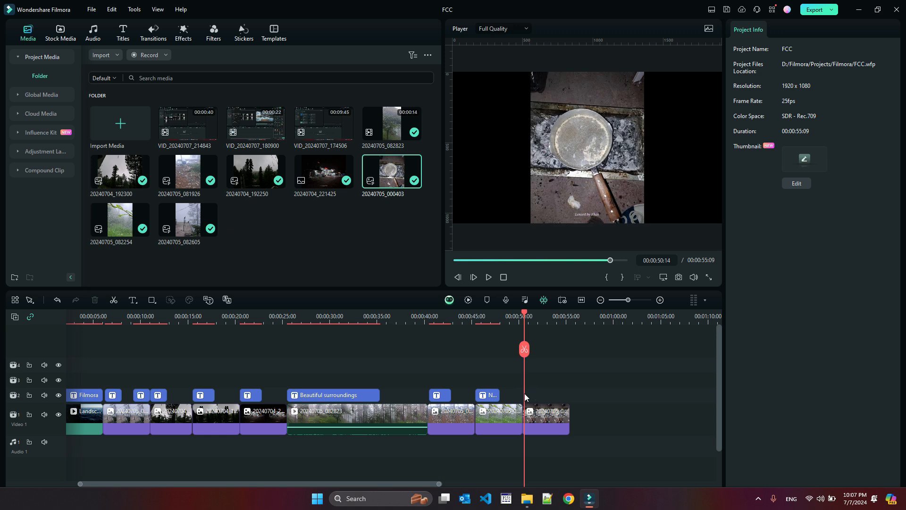
{"action": "key", "text": "ctrl+v"}
{"action": "double_click", "coordinate": [536, 397]}
{"action": "key", "text": "Delete"}
Step: Add a 3D Default Text title above the last photo and trim its end to match the end of the photo
{"action": "left_click", "coordinate": [130, 40]}
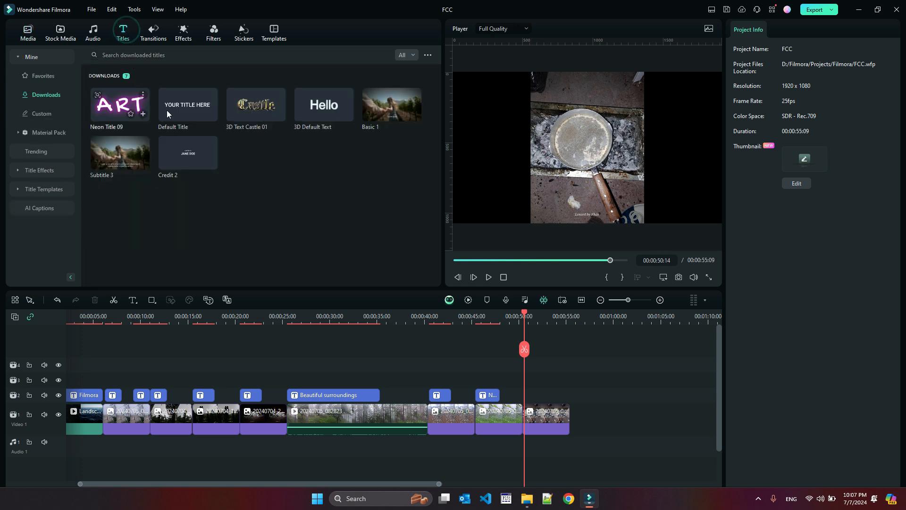
{"action": "left_click", "coordinate": [311, 107]}
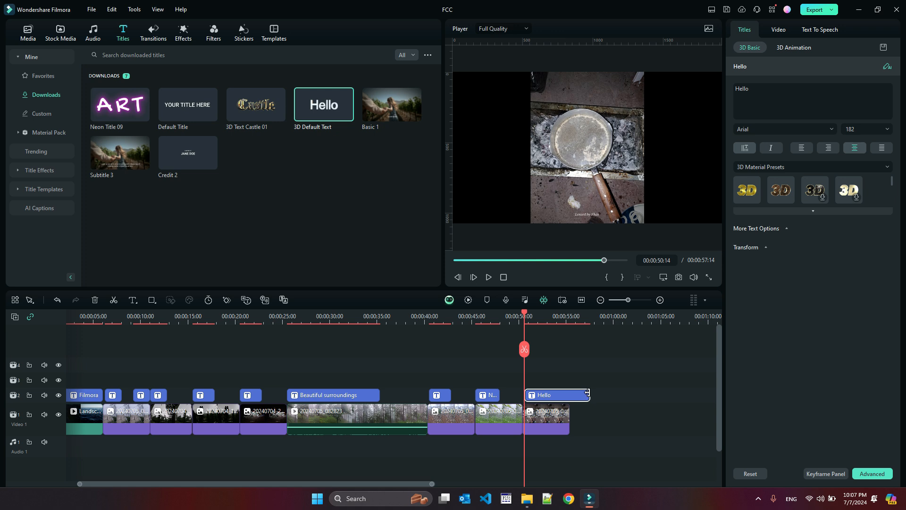
{"action": "left_click_drag", "start_coordinate": [588, 392], "coordinate": [570, 395]}
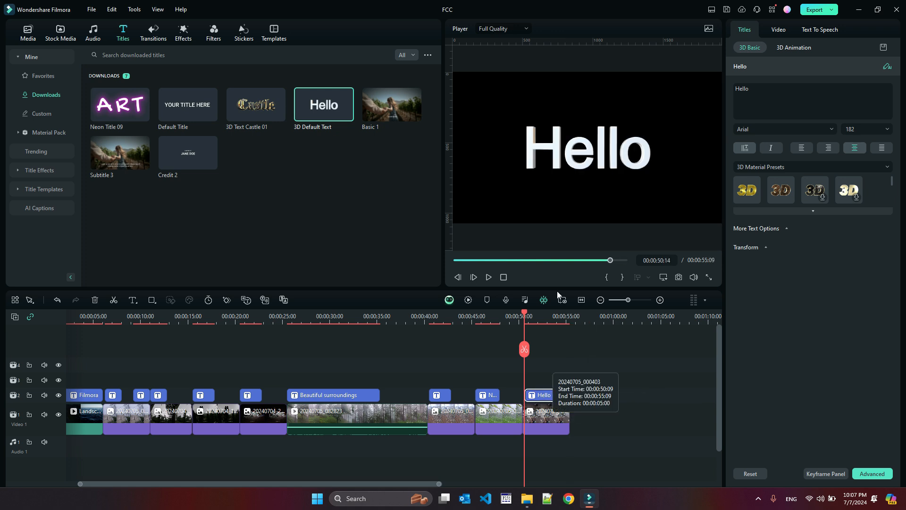
Step: Change the new 3D title to "Finishing over a cup of BBQ teal" at size 34 and place it across the top of the photo
{"action": "left_click", "coordinate": [543, 394]}
{"action": "left_click", "coordinate": [868, 477]}
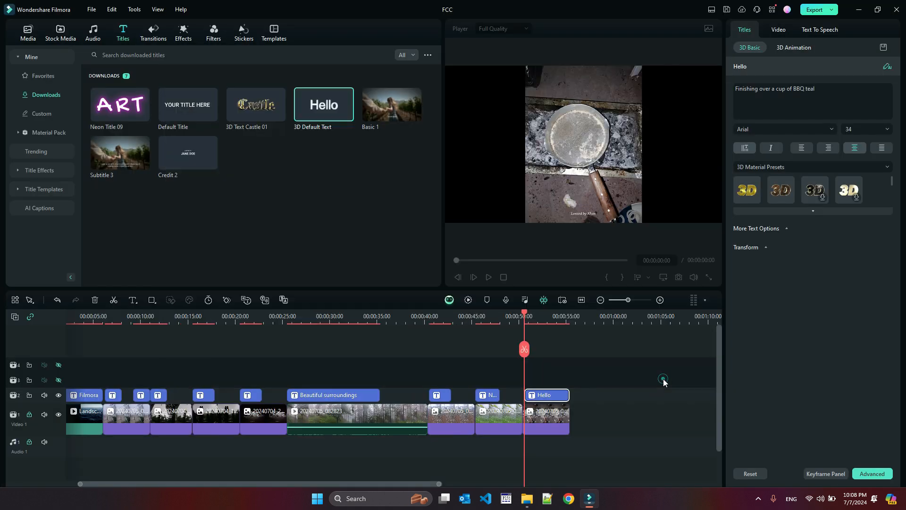
{"action": "left_click", "coordinate": [663, 378]}
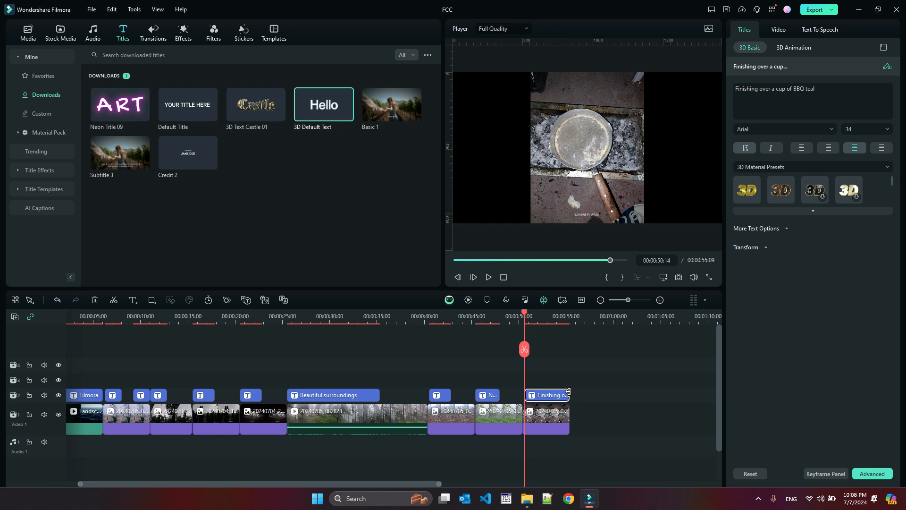
Step: Trim the last title to end slightly before its photo and set its 3D entrance animation to None
{"action": "left_click_drag", "start_coordinate": [567, 392], "coordinate": [563, 393]}
{"action": "left_click", "coordinate": [798, 48]}
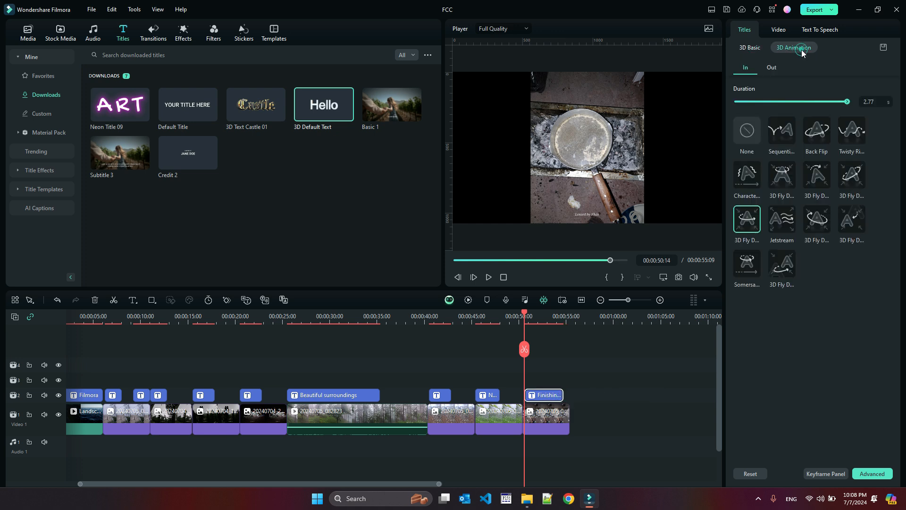
{"action": "left_click", "coordinate": [749, 137]}
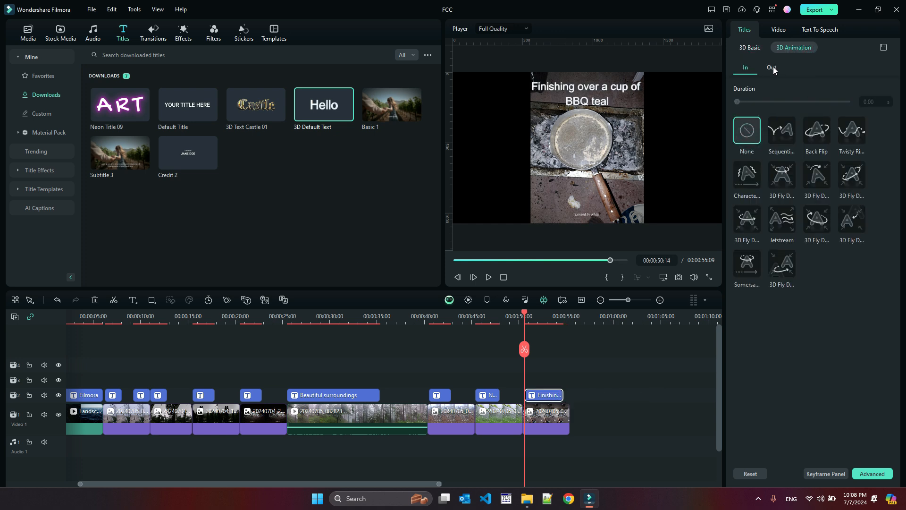
{"action": "left_click", "coordinate": [772, 67]}
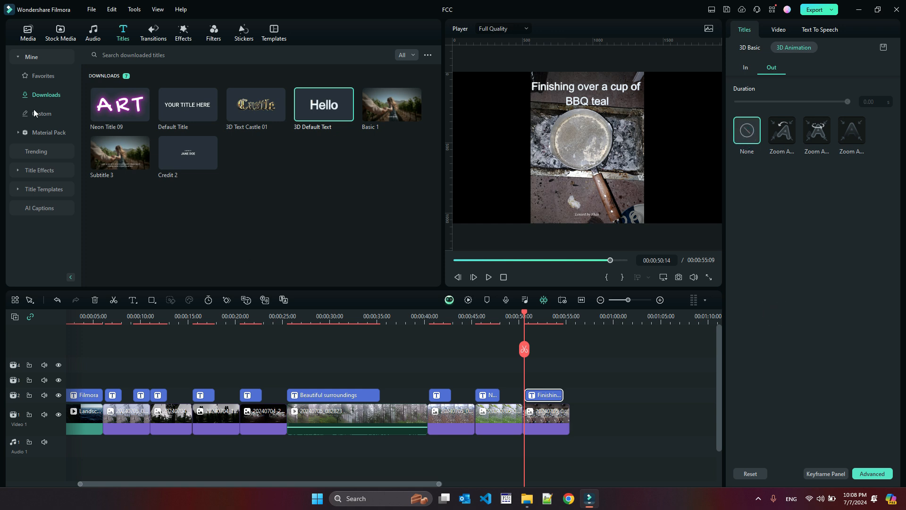
Step: Return the playhead to the start and add the Drone Scape music to Audio 1 from the beginning of the timeline
{"action": "left_click", "coordinate": [28, 32]}
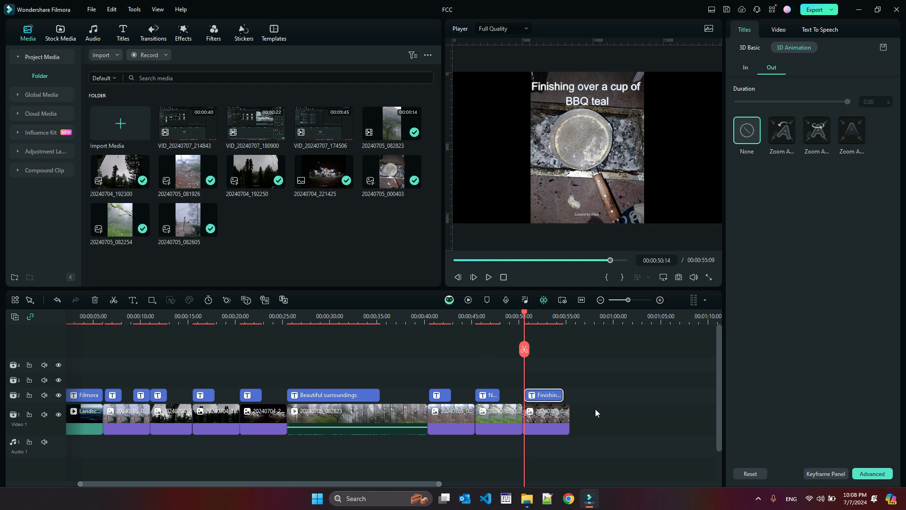
{"action": "scroll", "coordinate": [596, 409], "scroll_direction": "down", "scroll_amount": 2}
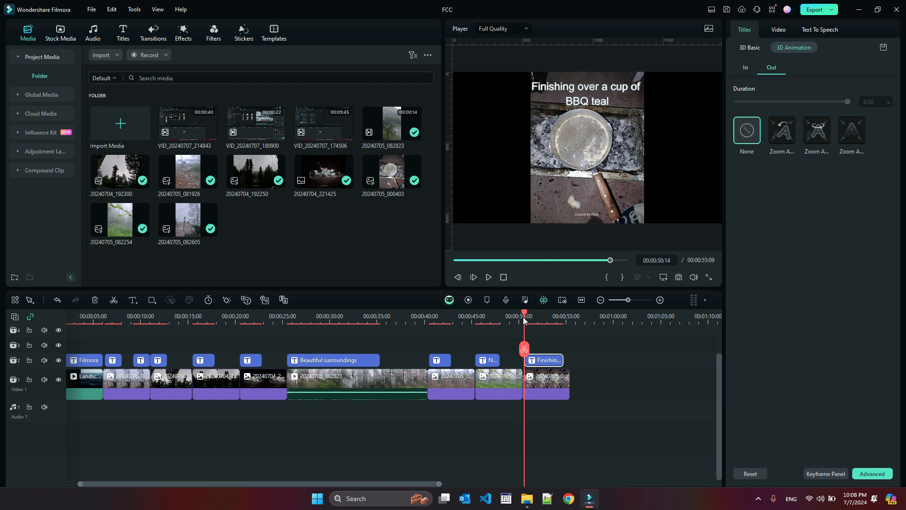
{"action": "left_click_drag", "start_coordinate": [524, 315], "coordinate": [62, 316]}
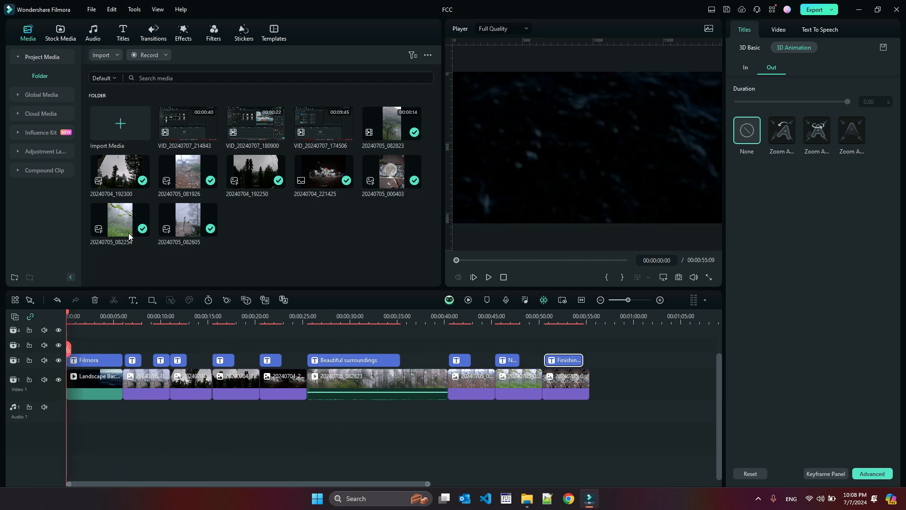
{"action": "left_click", "coordinate": [93, 33]}
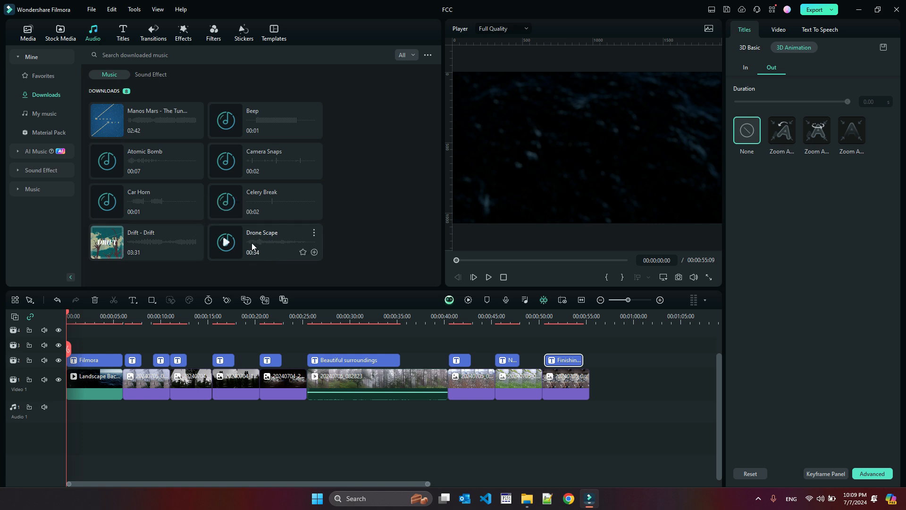
{"action": "left_click_drag", "start_coordinate": [250, 243], "coordinate": [74, 417]}
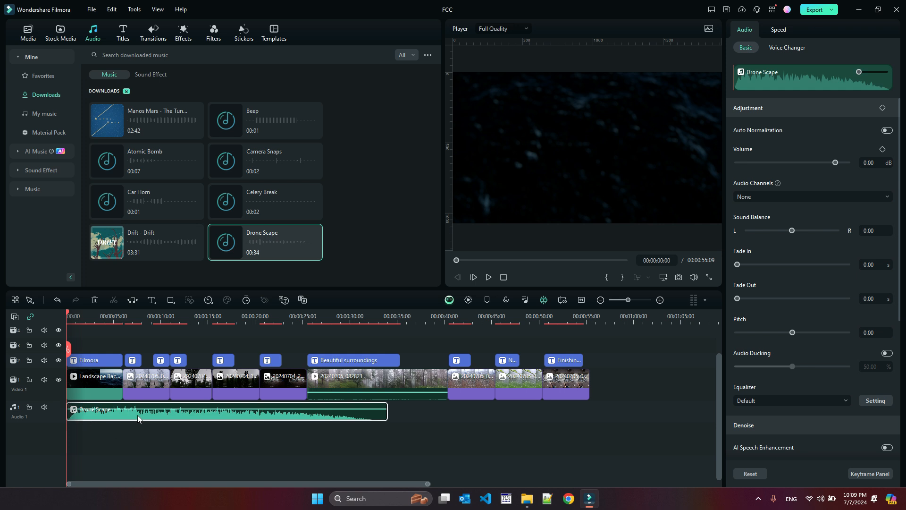
Step: Play back the video with its music and try to extend the Drone Scape clip towards the end of the video
{"action": "left_click", "coordinate": [489, 277]}
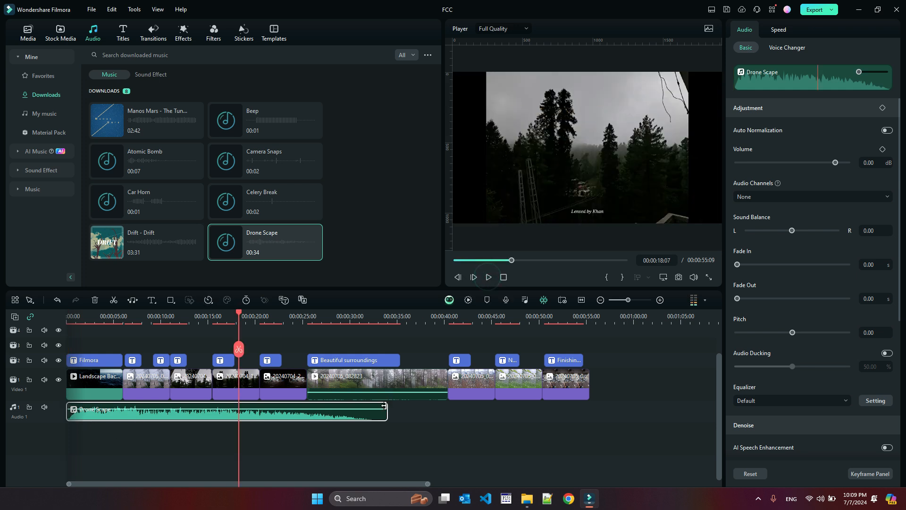
{"action": "left_click_drag", "start_coordinate": [385, 412], "coordinate": [486, 415]}
{"action": "left_click_drag", "start_coordinate": [386, 413], "coordinate": [439, 415]}
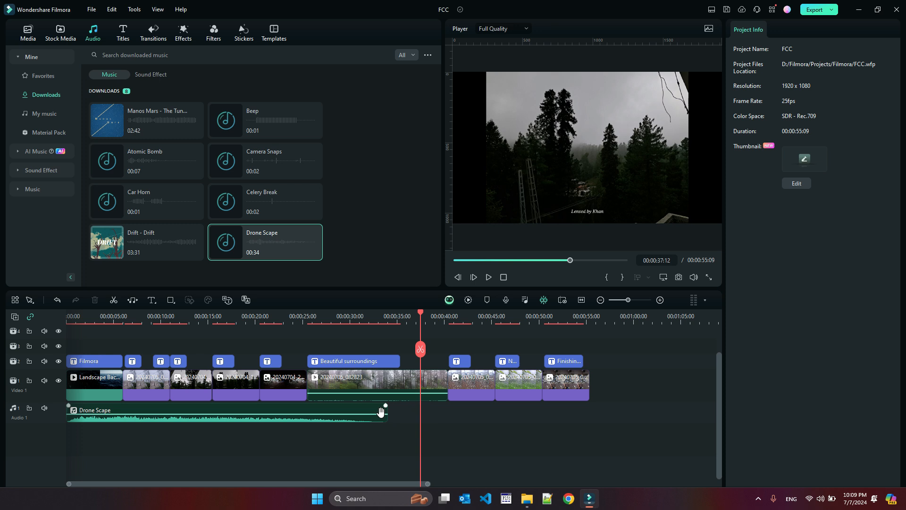
Step: Return the playhead to the start and lower the Drone Scape clip's volume to -25.50 dB
{"action": "left_click", "coordinate": [382, 412]}
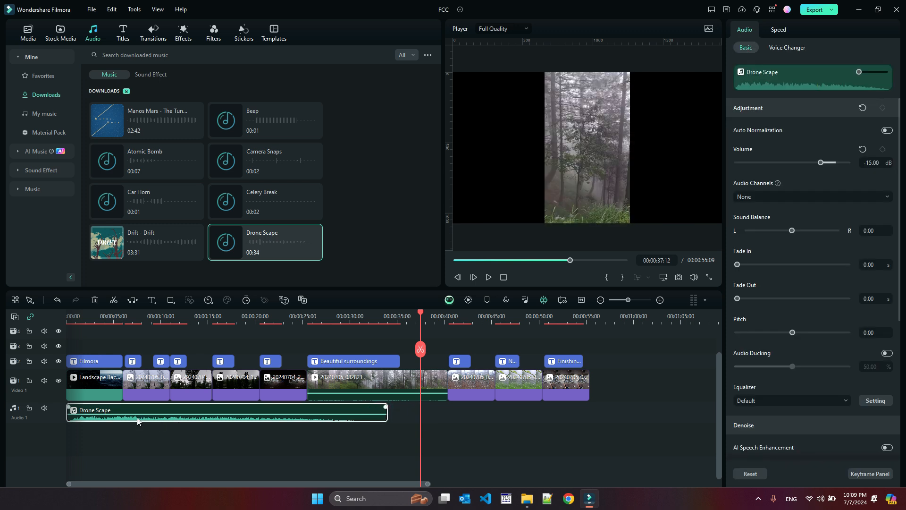
{"action": "key", "text": "Home"}
{"action": "left_click", "coordinate": [341, 412]}
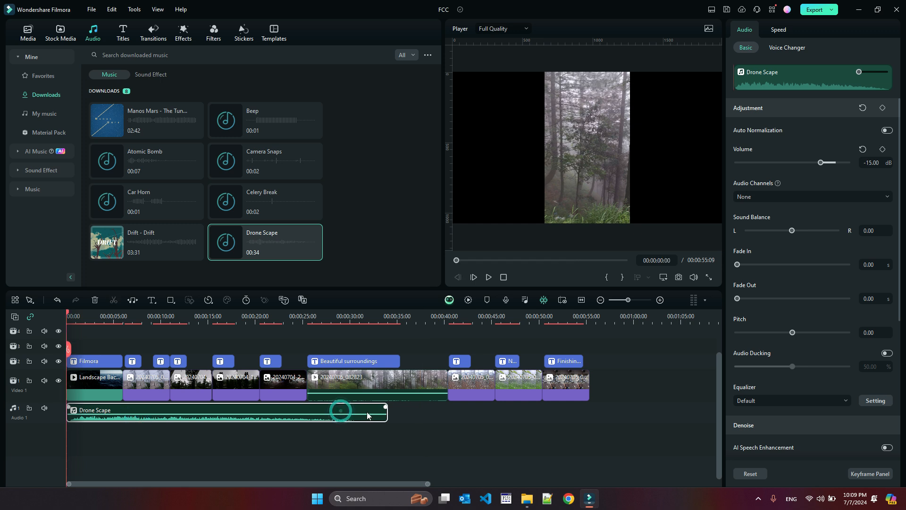
{"action": "left_click", "coordinate": [375, 412]}
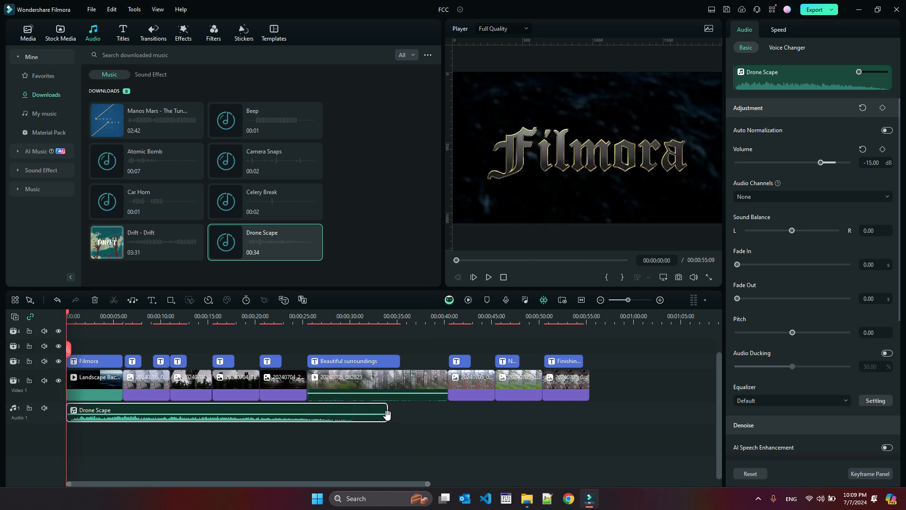
{"action": "left_click_drag", "start_coordinate": [382, 412], "coordinate": [381, 415]}
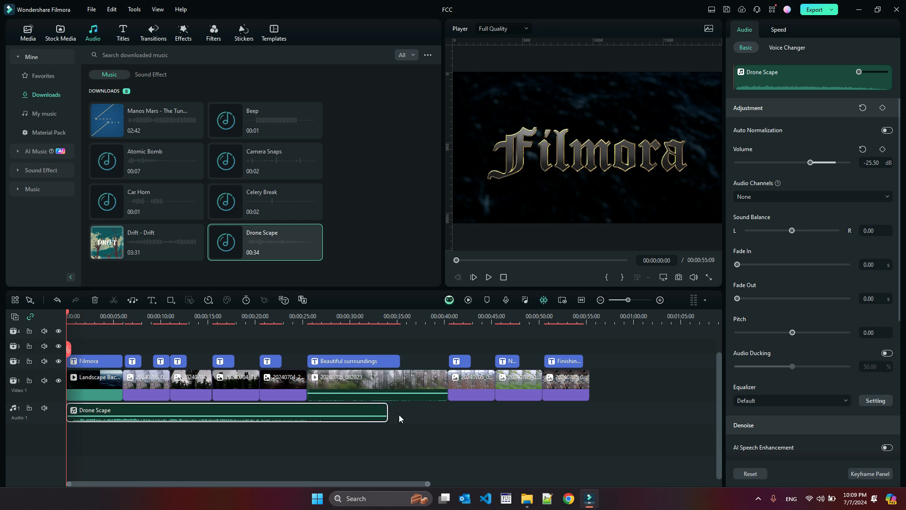
{"action": "left_click", "coordinate": [399, 414]}
{"action": "left_click", "coordinate": [373, 415]}
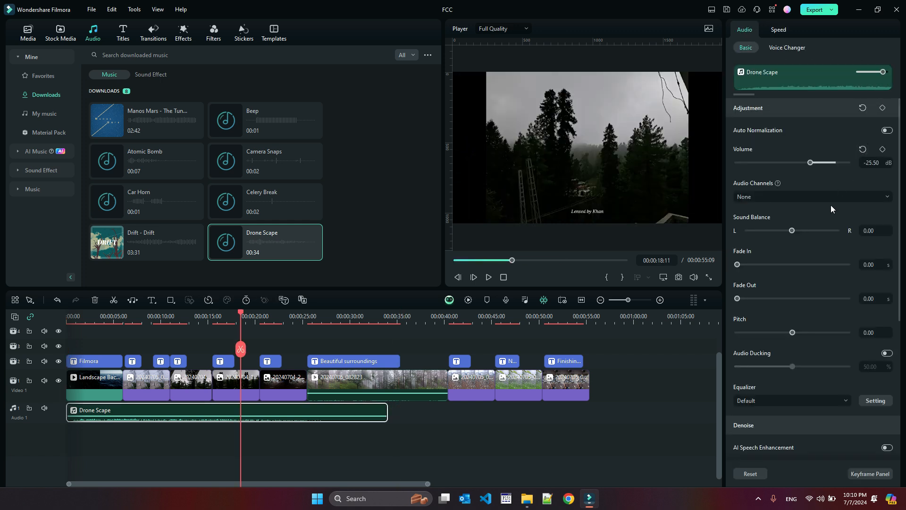
Step: View the voice filters for the Drone Scape clip and trim the clip to end with the ocean intro
{"action": "left_click", "coordinate": [787, 47]}
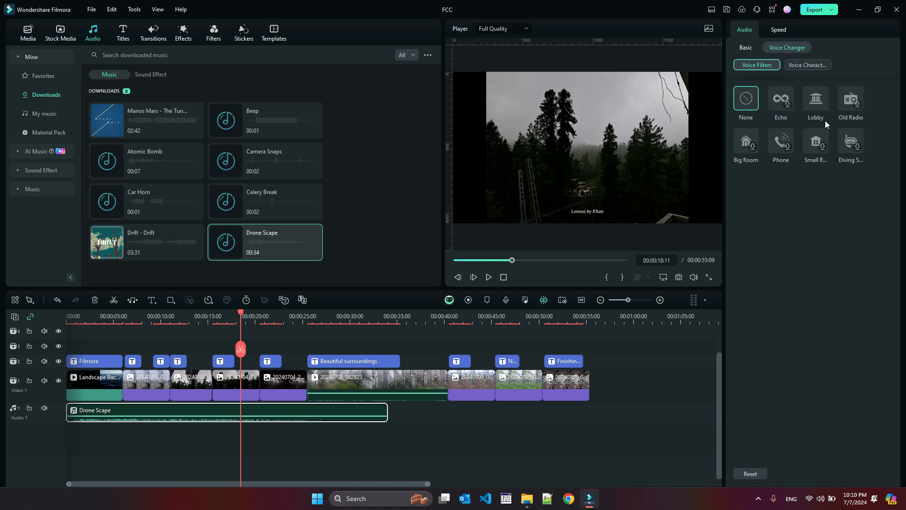
{"action": "left_click_drag", "start_coordinate": [386, 413], "coordinate": [121, 414]}
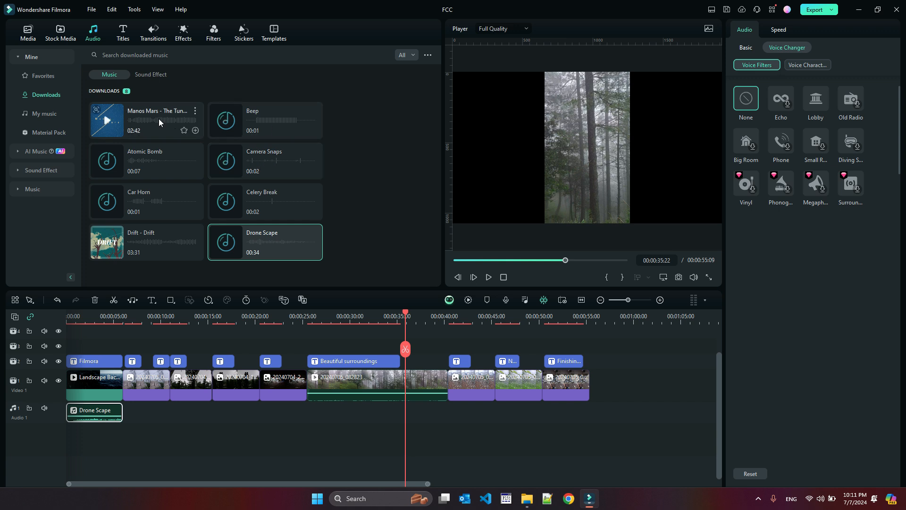
Step: Try the Celery Break sound on Audio 1 directly after the Drone Scape clip
{"action": "left_click_drag", "start_coordinate": [272, 208], "coordinate": [131, 418]}
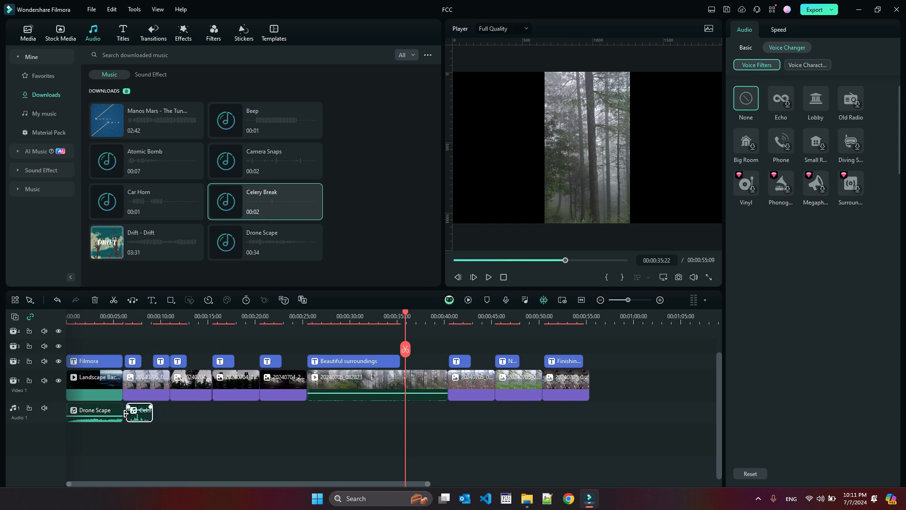
{"action": "left_click_drag", "start_coordinate": [126, 415], "coordinate": [123, 412]}
{"action": "right_click", "coordinate": [147, 416]}
{"action": "right_click", "coordinate": [174, 422]}
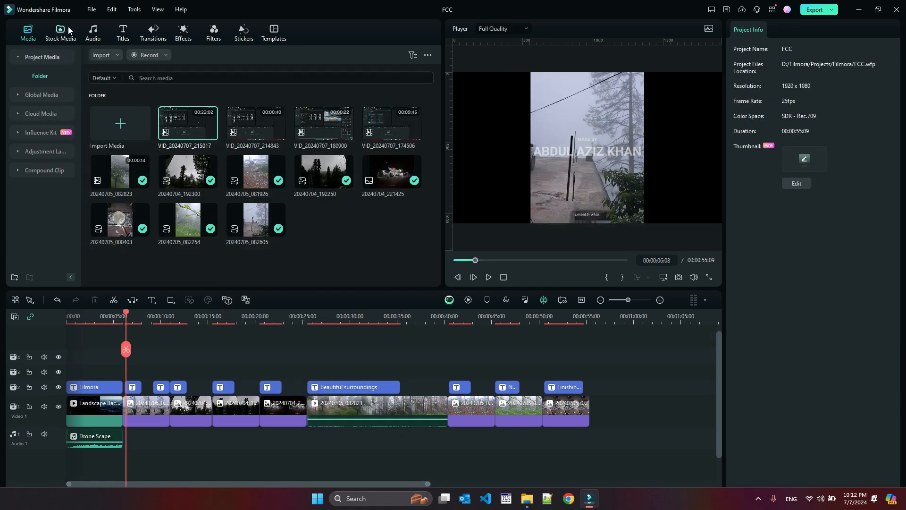
Step: Try the Sea Side Ambience 05 sound effect from the Ambience category after the Drone Scape clip
{"action": "left_click", "coordinate": [93, 36]}
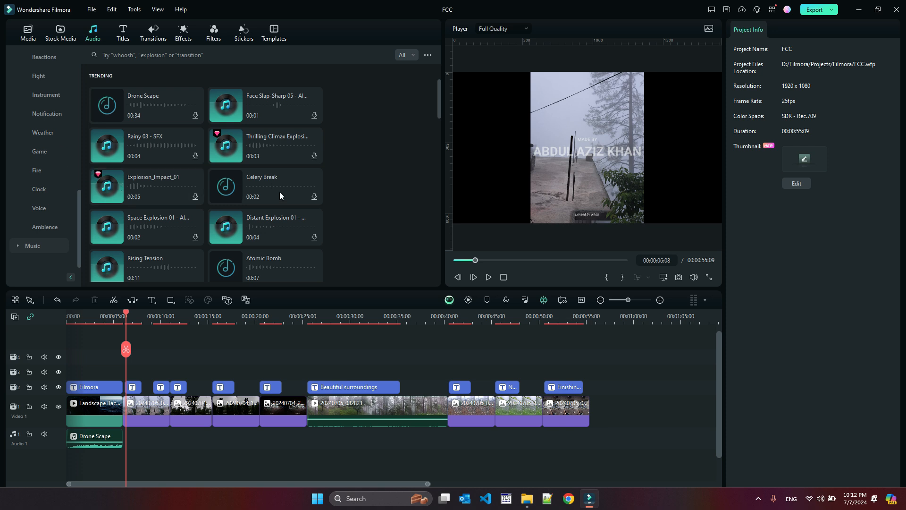
{"action": "left_click", "coordinate": [45, 227]}
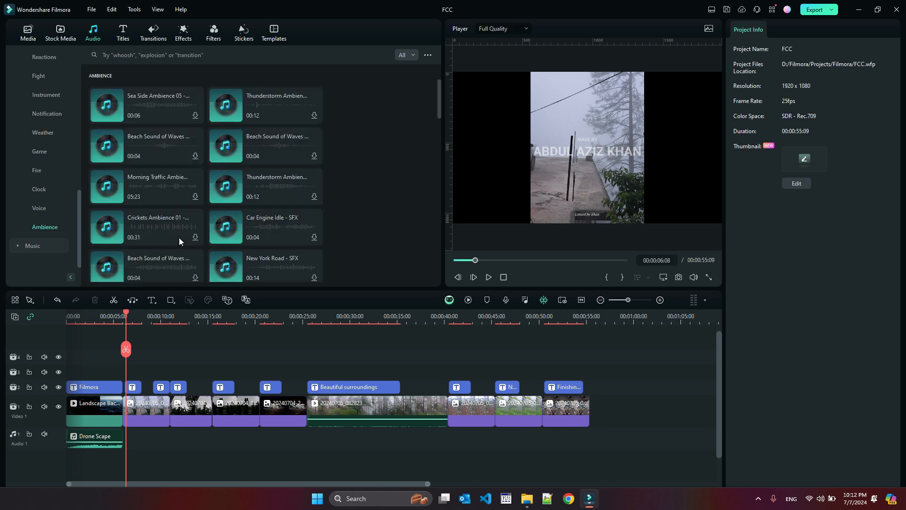
{"action": "left_click_drag", "start_coordinate": [179, 106], "coordinate": [122, 438]}
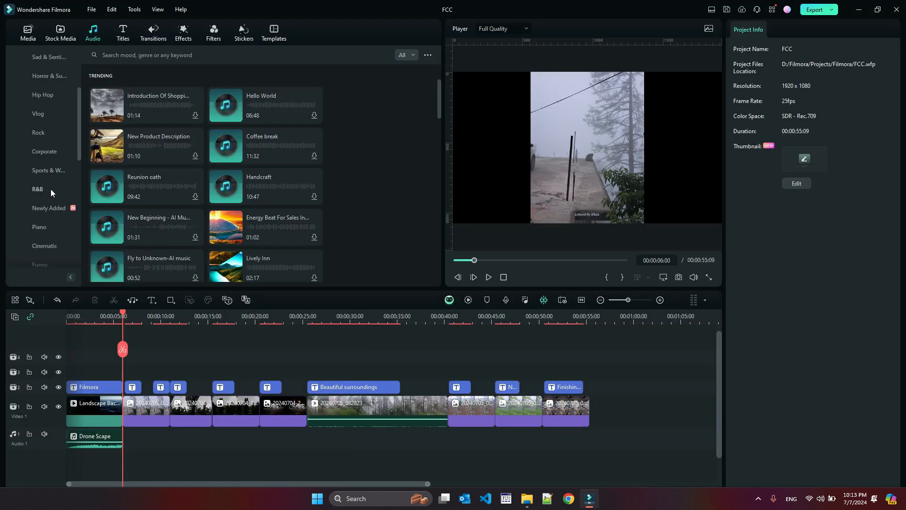
Step: Try the piano track "our epilogue" on Audio 1 after the Drone Scape clip and remove it again
{"action": "left_click", "coordinate": [47, 228]}
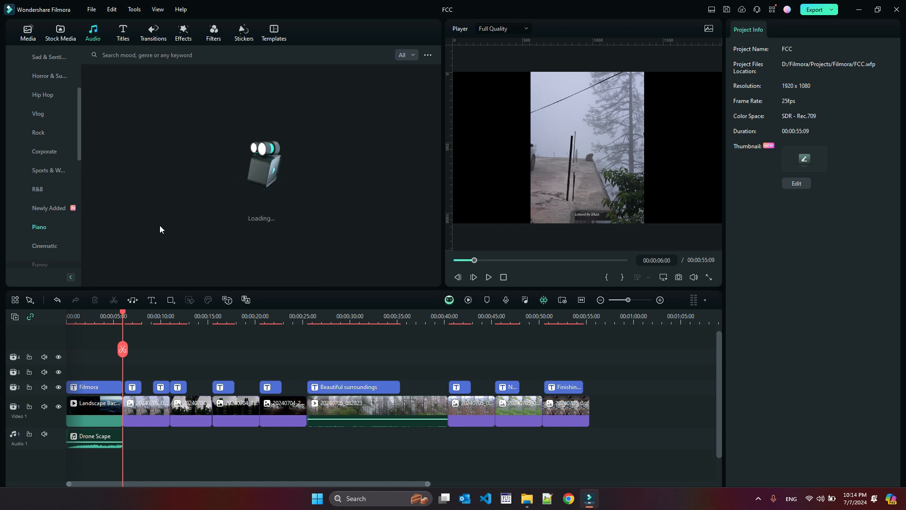
{"action": "mouse_move", "coordinate": [531, 497]}
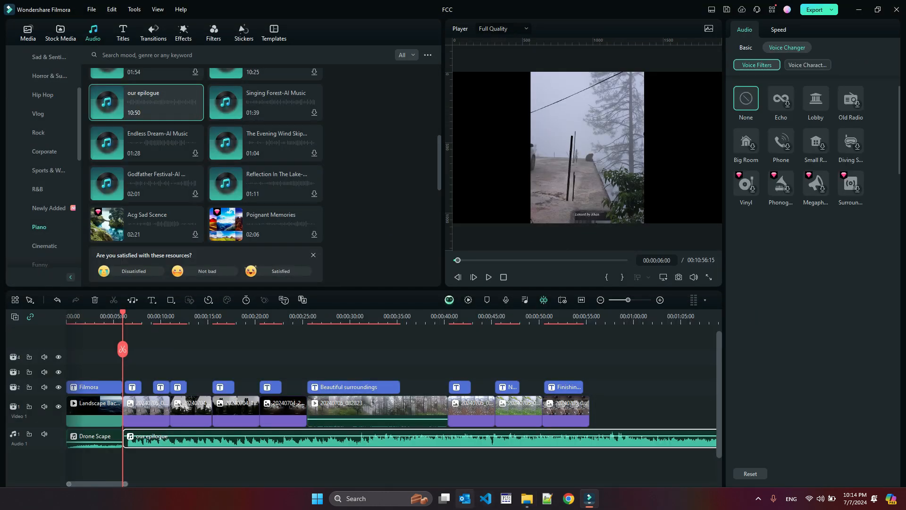
{"action": "left_click", "coordinate": [489, 279]}
{"action": "left_click", "coordinate": [489, 280]}
{"action": "key", "text": "Delete"}
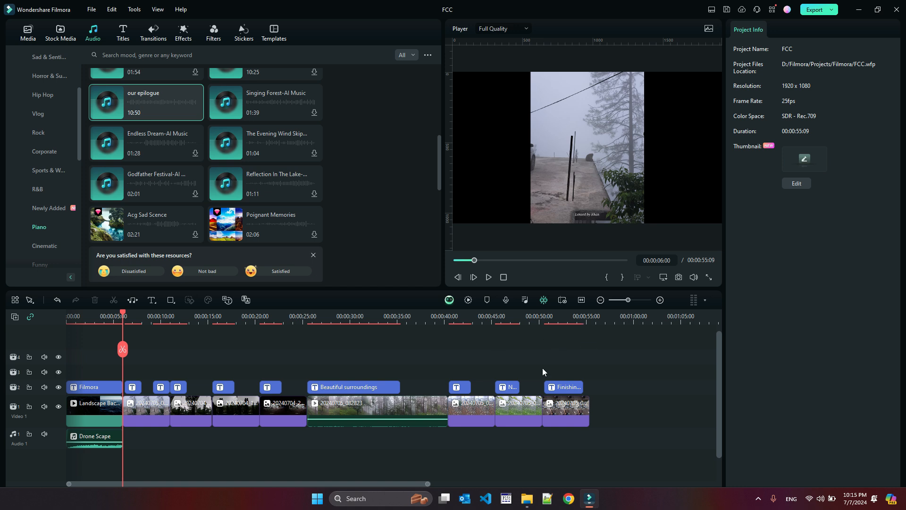
Step: Extend the last photo to end at about 59 seconds and lengthen its "Finishing" title slightly
{"action": "left_click_drag", "start_coordinate": [587, 411], "coordinate": [628, 414]}
{"action": "left_click", "coordinate": [570, 387]}
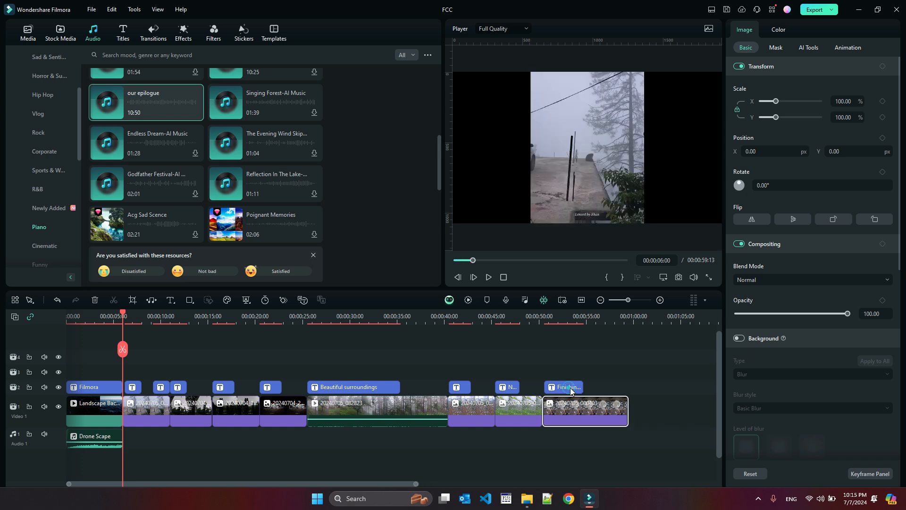
{"action": "left_click_drag", "start_coordinate": [581, 387], "coordinate": [588, 387]}
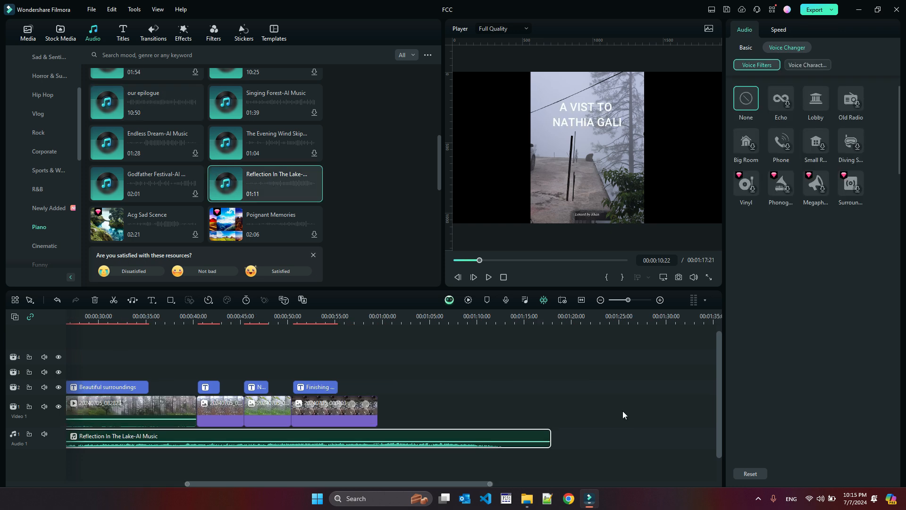
Step: Add photo 20240704_221425 to Video 1 up to the end of the music and caption its ending with a copied title reading "The End"
{"action": "left_click", "coordinate": [621, 411]}
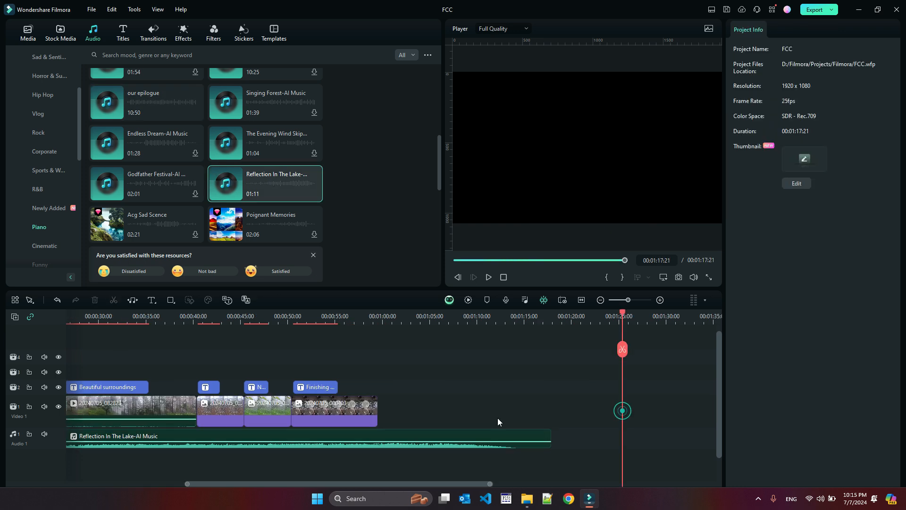
{"action": "left_click", "coordinate": [440, 413]}
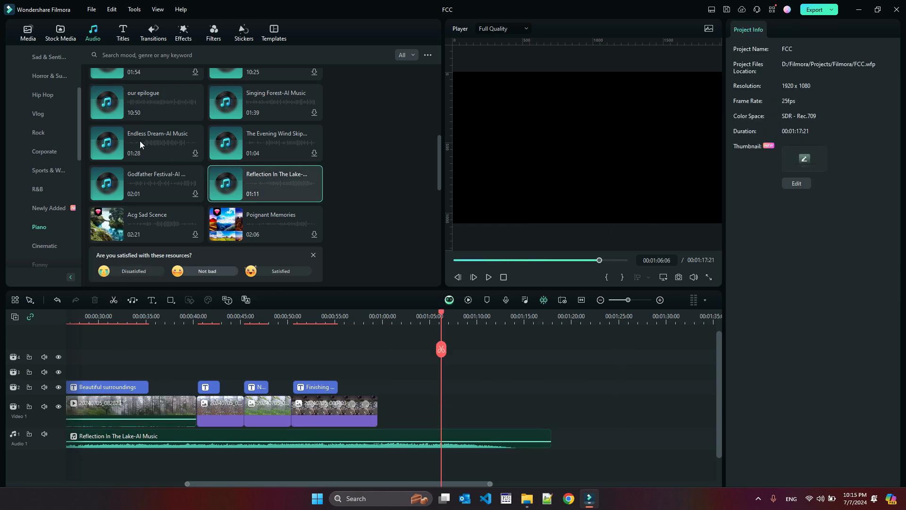
{"action": "left_click", "coordinate": [29, 33]}
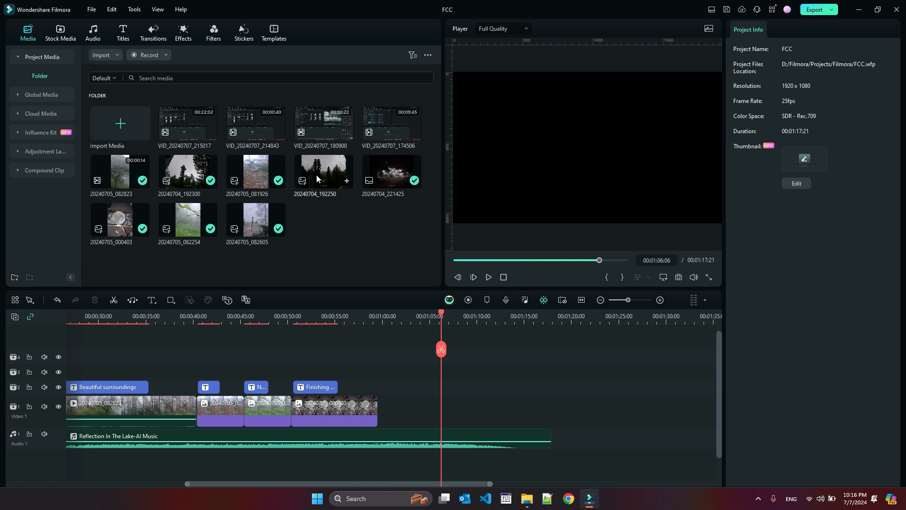
{"action": "left_click_drag", "start_coordinate": [382, 176], "coordinate": [550, 413]}
{"action": "left_click", "coordinate": [321, 387]}
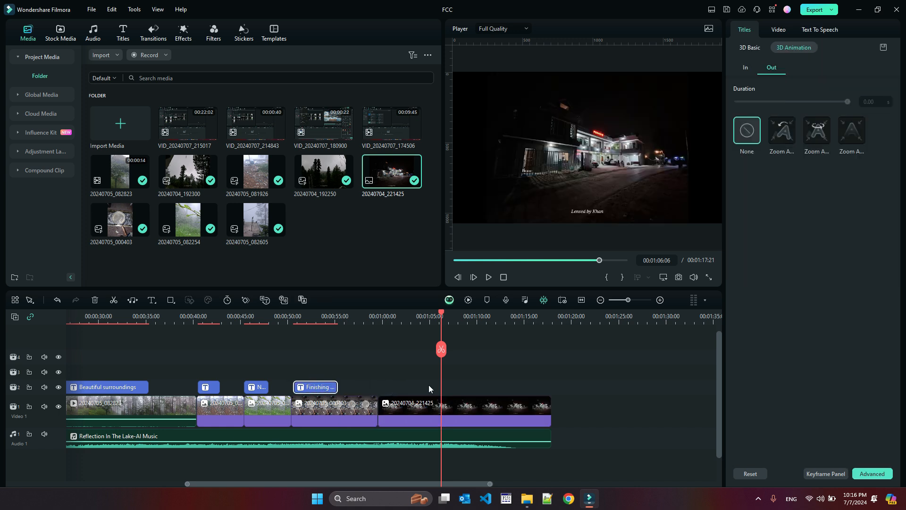
{"action": "key", "text": "ctrl+v"}
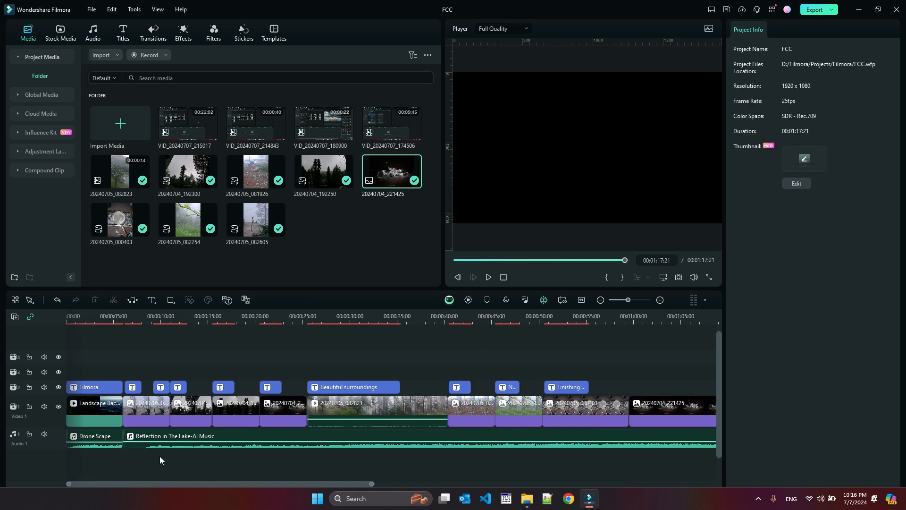
Step: Add a Page Curl transition between the ocean intro and the first photo and play the video from the start
{"action": "left_click", "coordinate": [118, 413]}
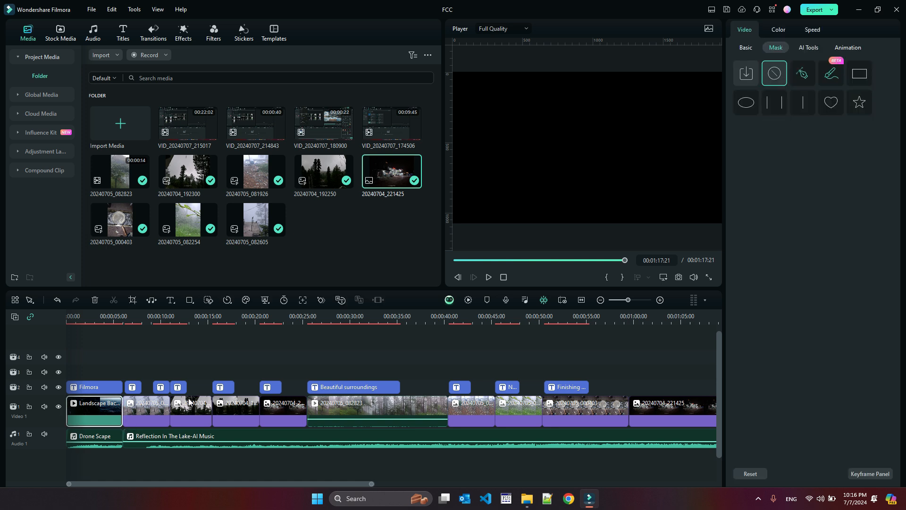
{"action": "left_click", "coordinate": [152, 32]}
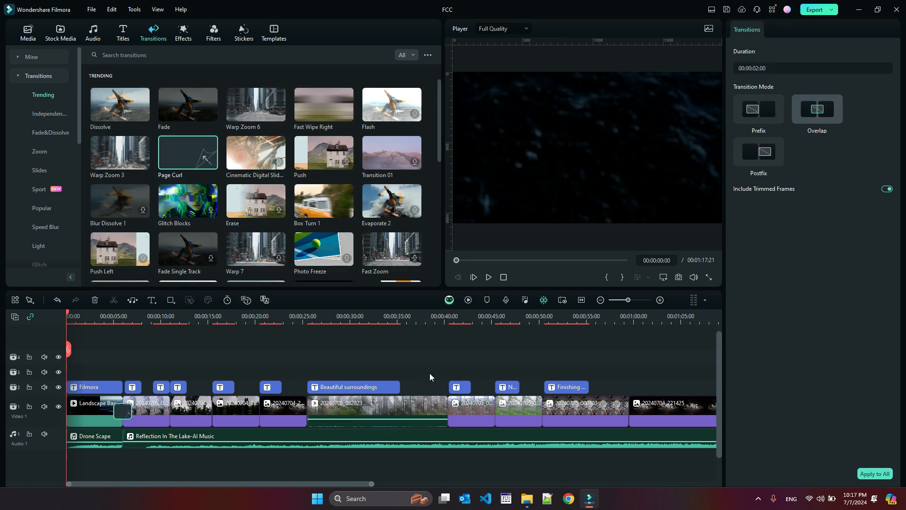
{"action": "left_click", "coordinate": [489, 280]}
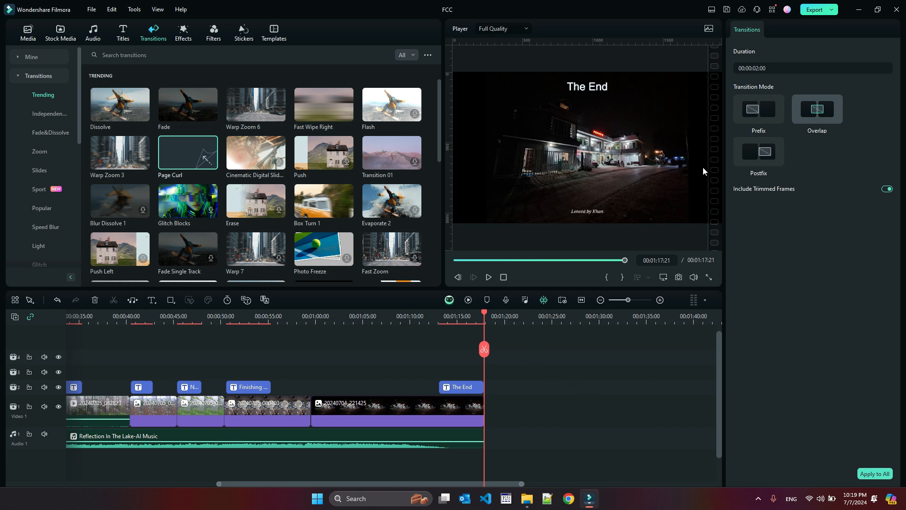
Step: Set up an export to YouTube with the title "A visit to Nathia Gali June-2024"
{"action": "left_click", "coordinate": [830, 12]}
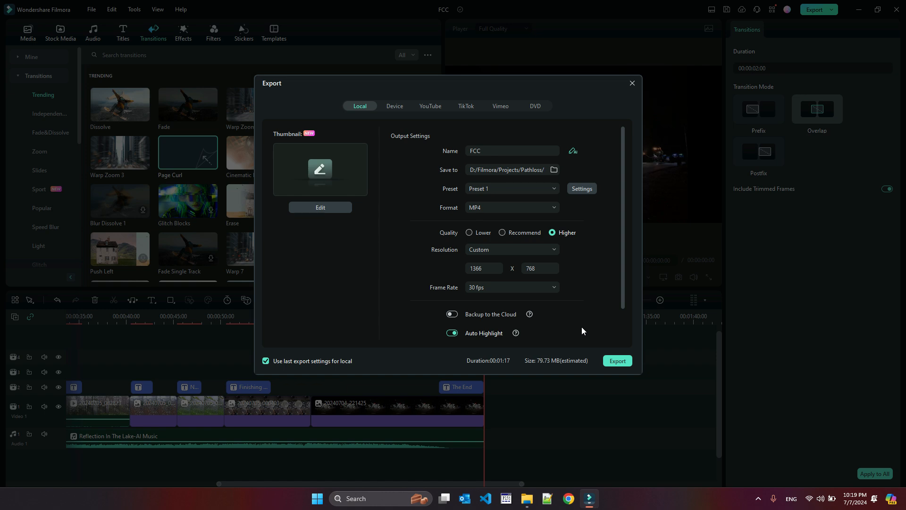
{"action": "left_click", "coordinate": [430, 107]}
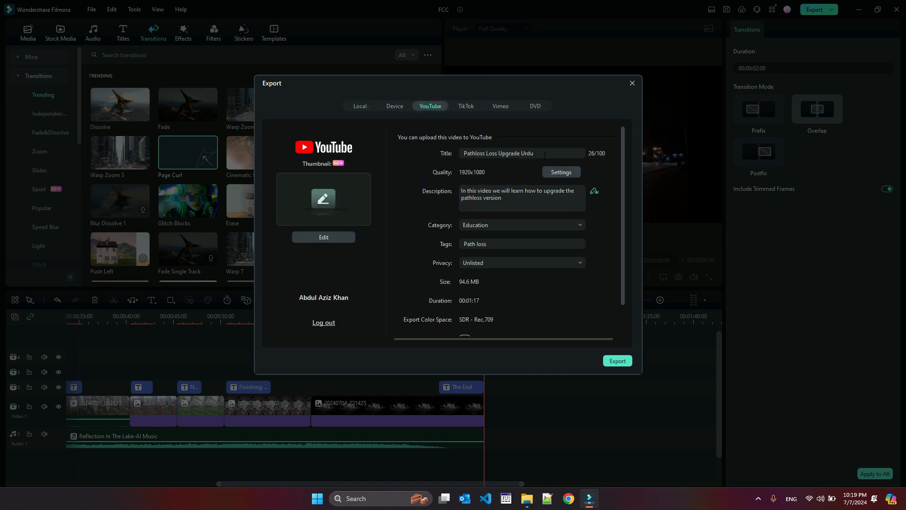
{"action": "left_click_drag", "start_coordinate": [528, 153], "coordinate": [410, 144]}
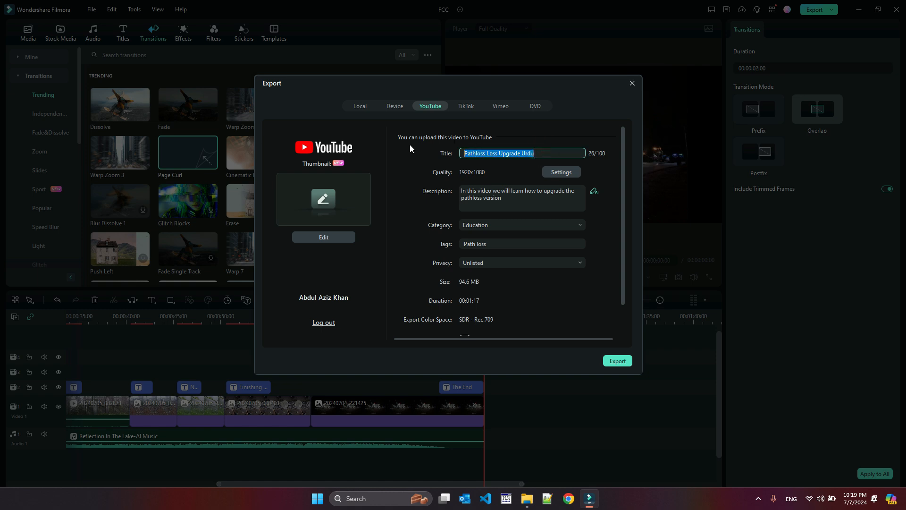
{"action": "type", "text": "A vis"}
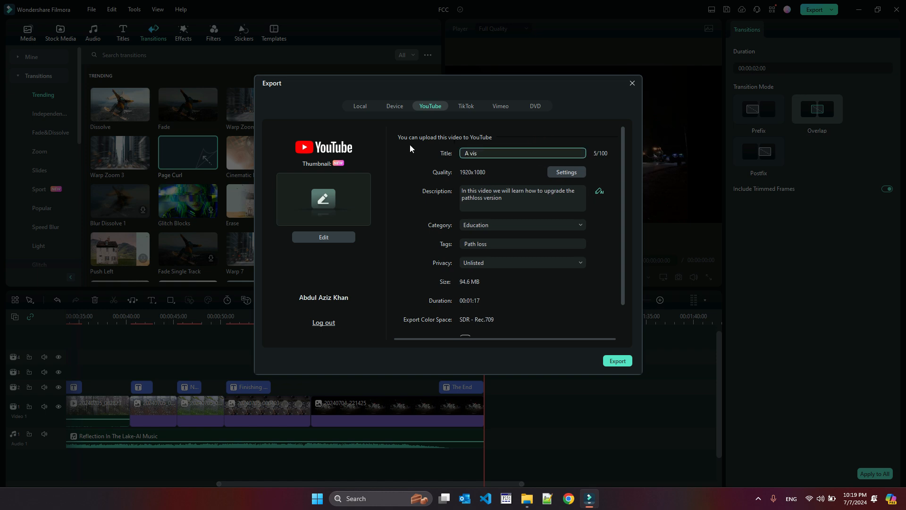
{"action": "type", "text": "it to Nathia Gali June"}
{"action": "type", "text": "-2024"}
Step: Set the YouTube export's category to Travel & Events
{"action": "left_click", "coordinate": [540, 225]}
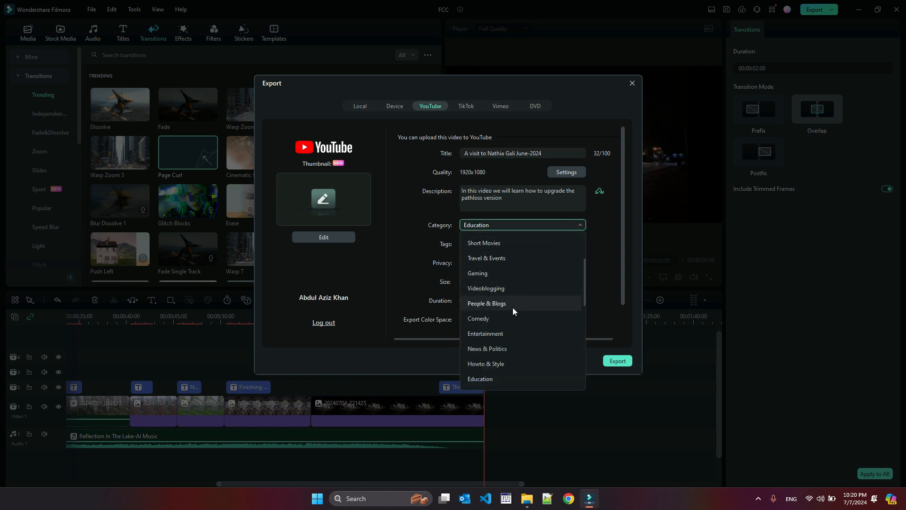
{"action": "scroll", "coordinate": [531, 295], "scroll_direction": "up", "scroll_amount": 2}
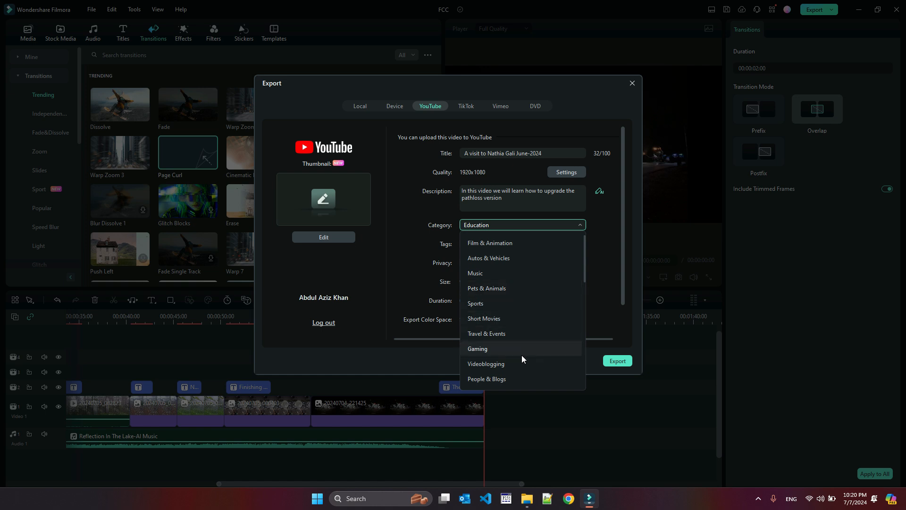
{"action": "scroll", "coordinate": [520, 358], "scroll_direction": "down", "scroll_amount": 1}
{"action": "scroll", "coordinate": [520, 355], "scroll_direction": "down", "scroll_amount": 1}
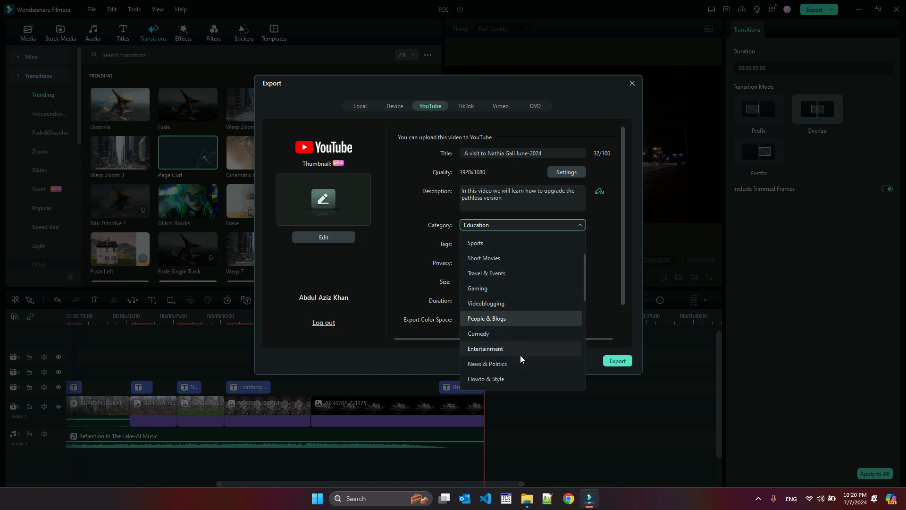
{"action": "scroll", "coordinate": [519, 350], "scroll_direction": "down", "scroll_amount": 1}
{"action": "scroll", "coordinate": [519, 350], "scroll_direction": "down", "scroll_amount": 3}
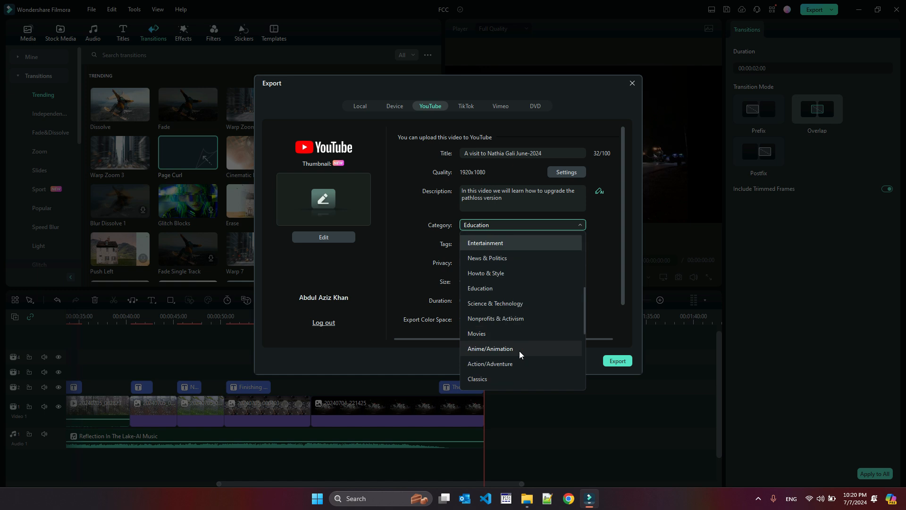
{"action": "scroll", "coordinate": [519, 350], "scroll_direction": "down", "scroll_amount": 2}
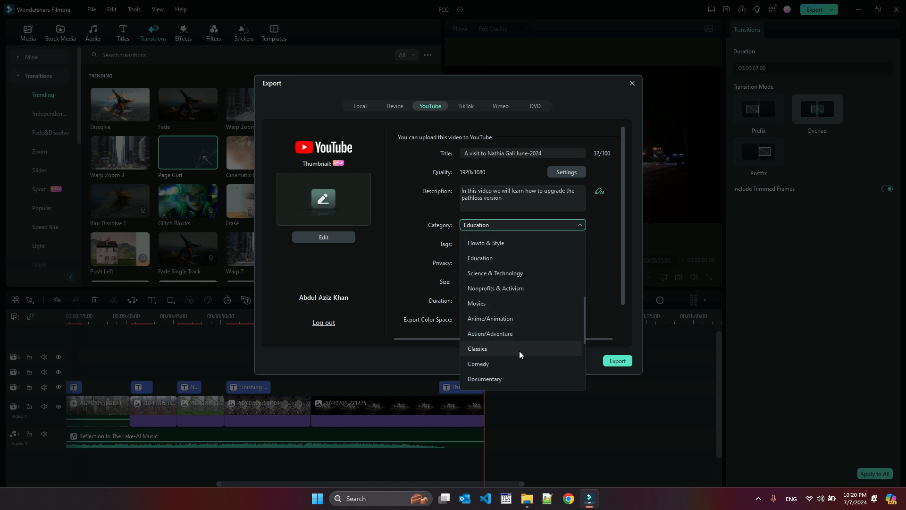
{"action": "scroll", "coordinate": [519, 350], "scroll_direction": "down", "scroll_amount": 4}
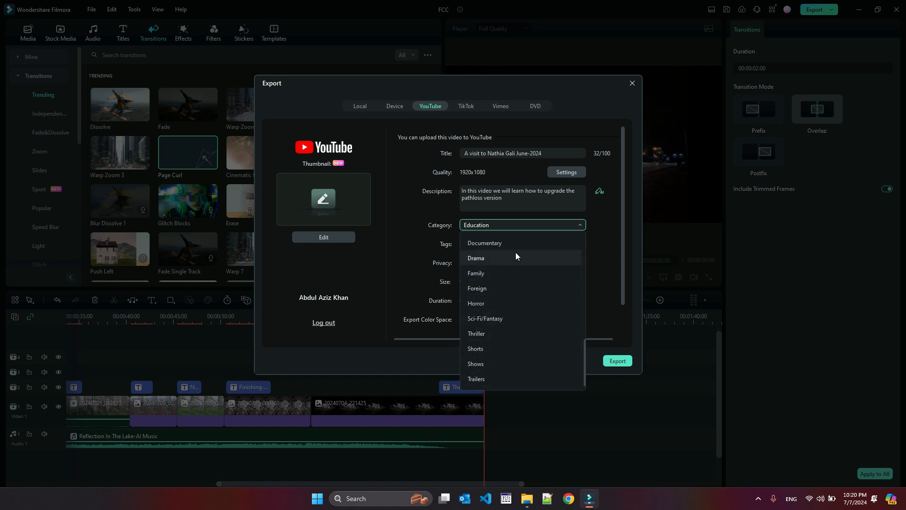
{"action": "scroll", "coordinate": [514, 268], "scroll_direction": "up", "scroll_amount": 2}
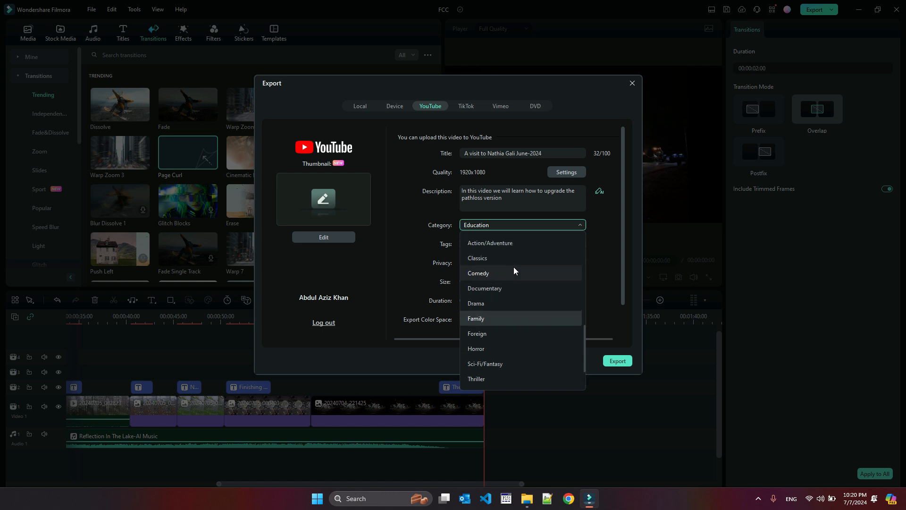
{"action": "scroll", "coordinate": [514, 268], "scroll_direction": "up", "scroll_amount": 3}
{"action": "scroll", "coordinate": [513, 267], "scroll_direction": "up", "scroll_amount": 4}
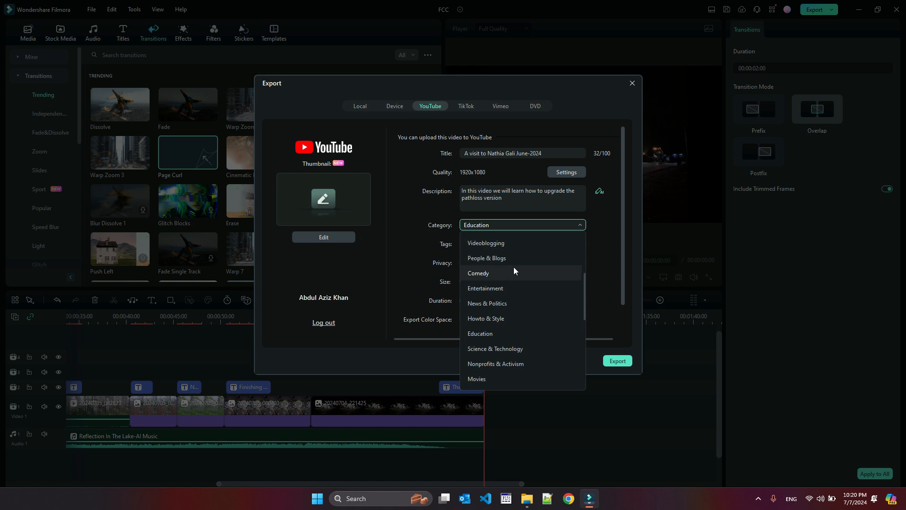
{"action": "scroll", "coordinate": [513, 267], "scroll_direction": "up", "scroll_amount": 3}
{"action": "scroll", "coordinate": [513, 267], "scroll_direction": "up", "scroll_amount": 2}
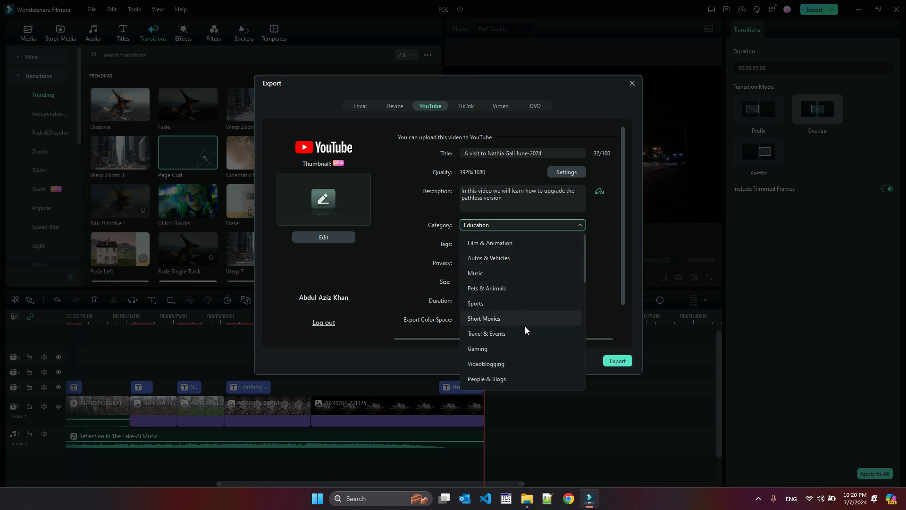
{"action": "left_click", "coordinate": [507, 332]}
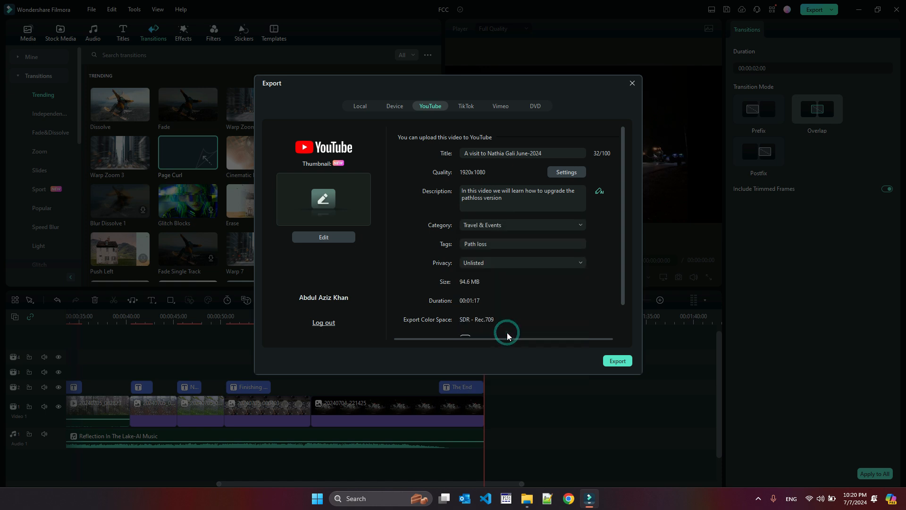
Step: Replace the export's tags with "Travel, Murree, Pakistan, Nathia, Gali"
{"action": "left_click", "coordinate": [510, 245]}
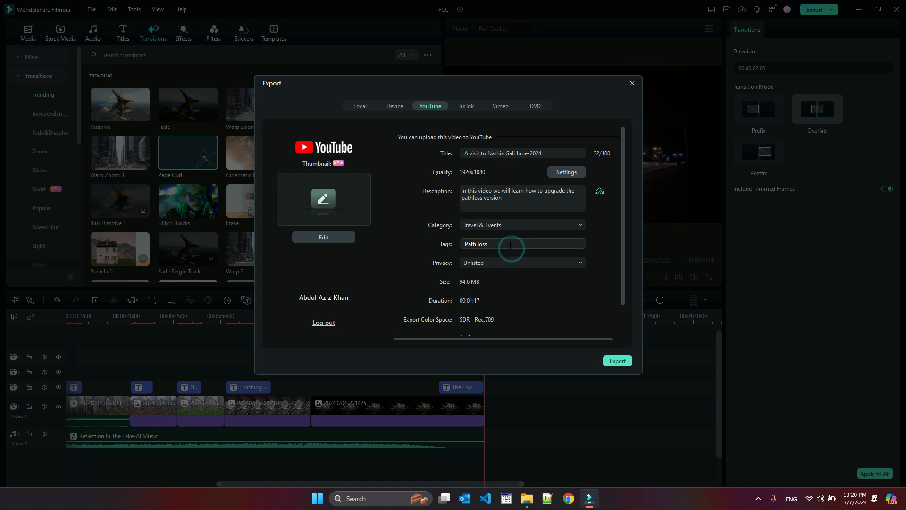
{"action": "double_click", "coordinate": [510, 245]}
{"action": "double_click", "coordinate": [509, 245]}
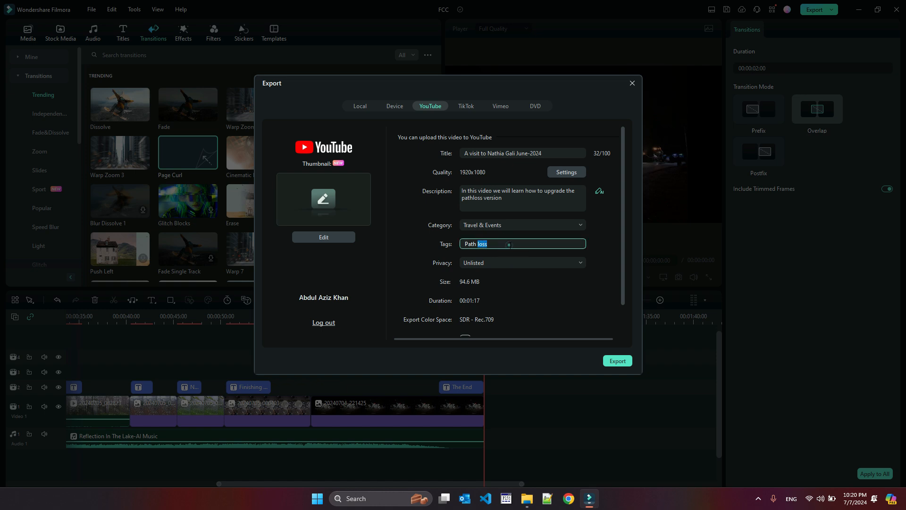
{"action": "left_click", "coordinate": [509, 245]}
{"action": "triple_click", "coordinate": [509, 245]}
{"action": "type", "text": "Travel, Murree, Pakistan, Nathia, Gali"}
Step: Set the video's privacy to Public and start the export to YouTube
{"action": "left_click", "coordinate": [531, 268]}
{"action": "left_click", "coordinate": [513, 276]}
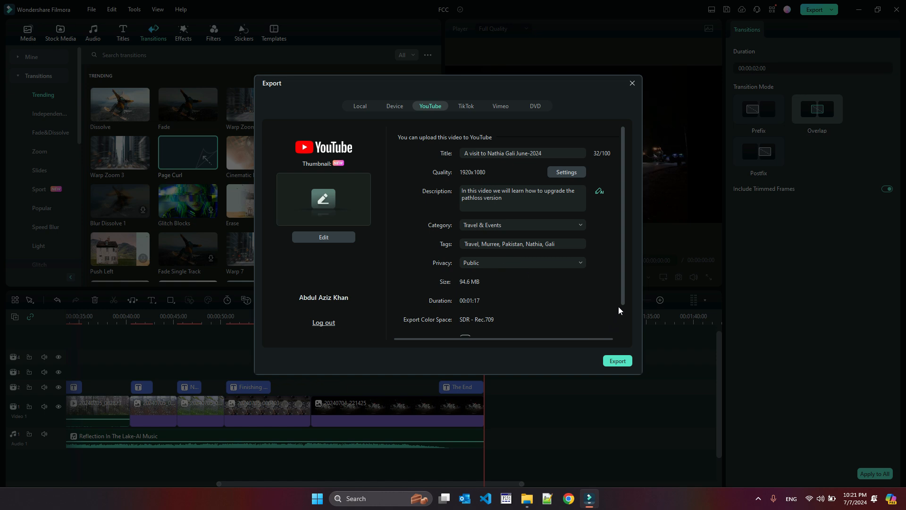
{"action": "left_click_drag", "start_coordinate": [622, 295], "coordinate": [621, 330]}
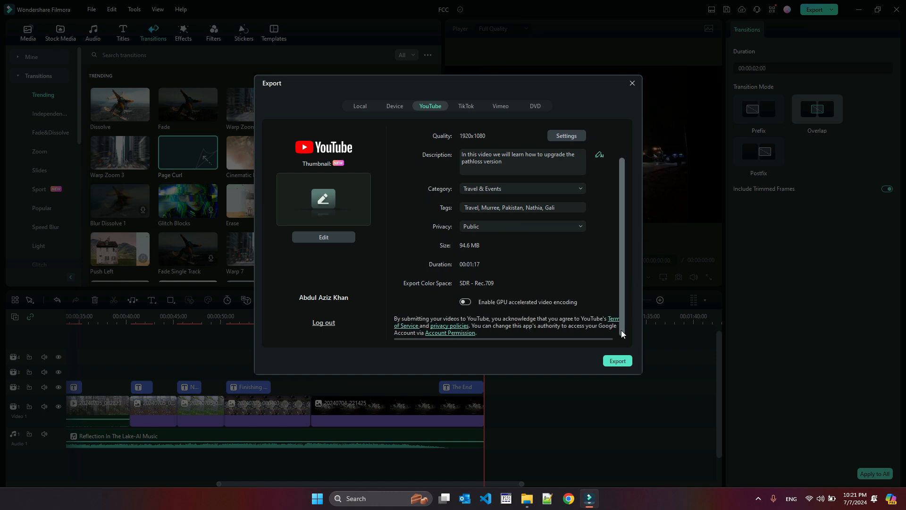
{"action": "left_click", "coordinate": [617, 361]}
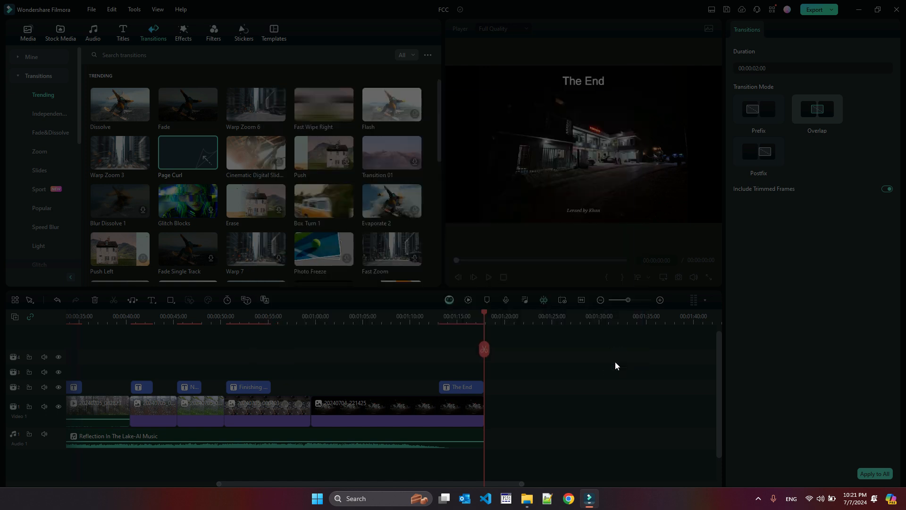